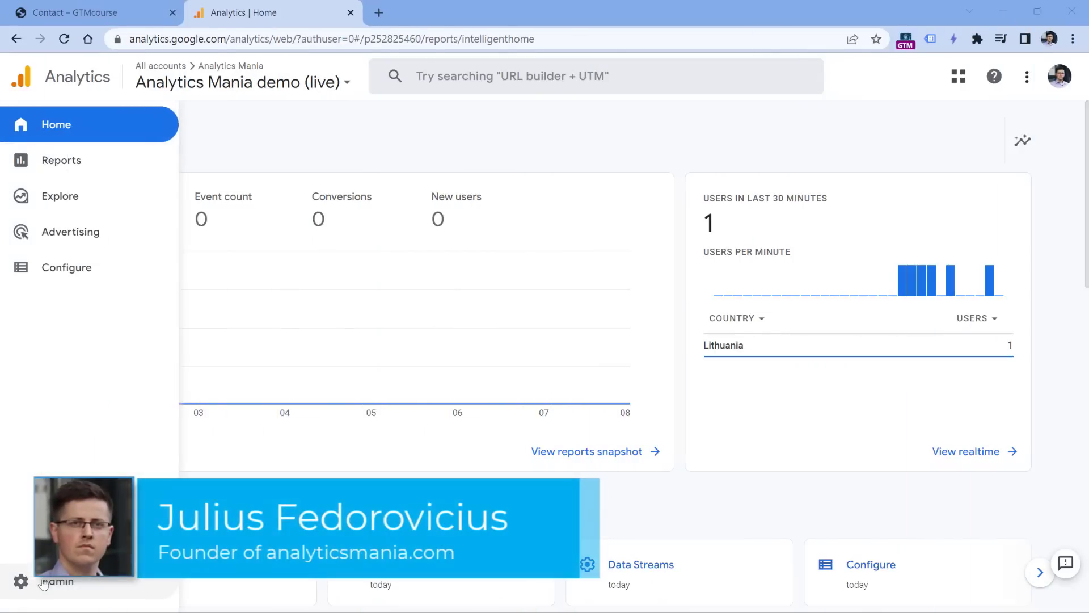
Step: Open the GTM Sandbox website stream's details and review its enhanced measurement toggles
left_click(20, 581)
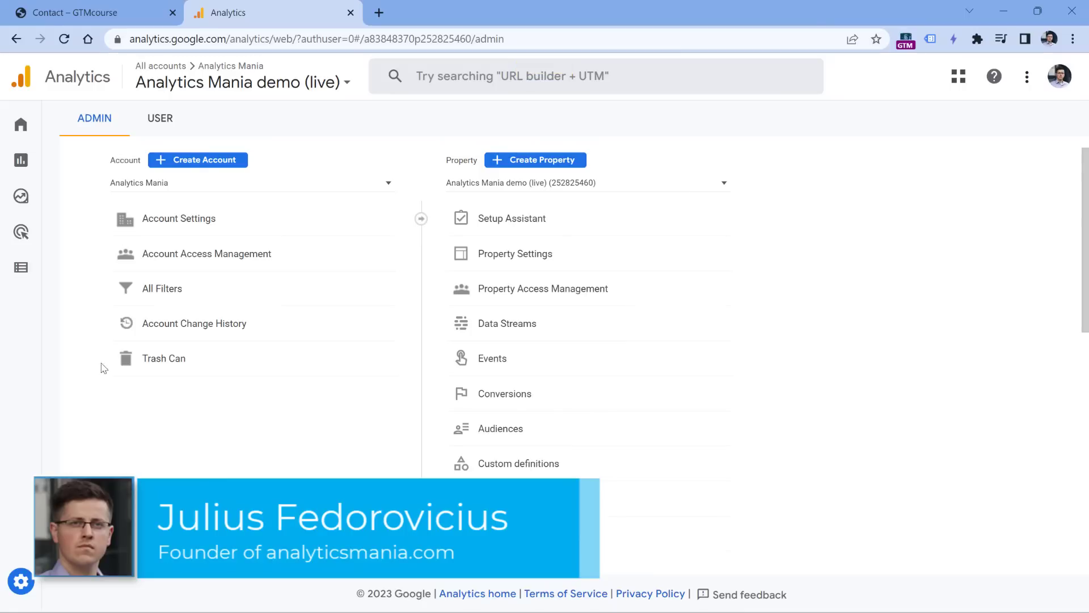
left_click(508, 328)
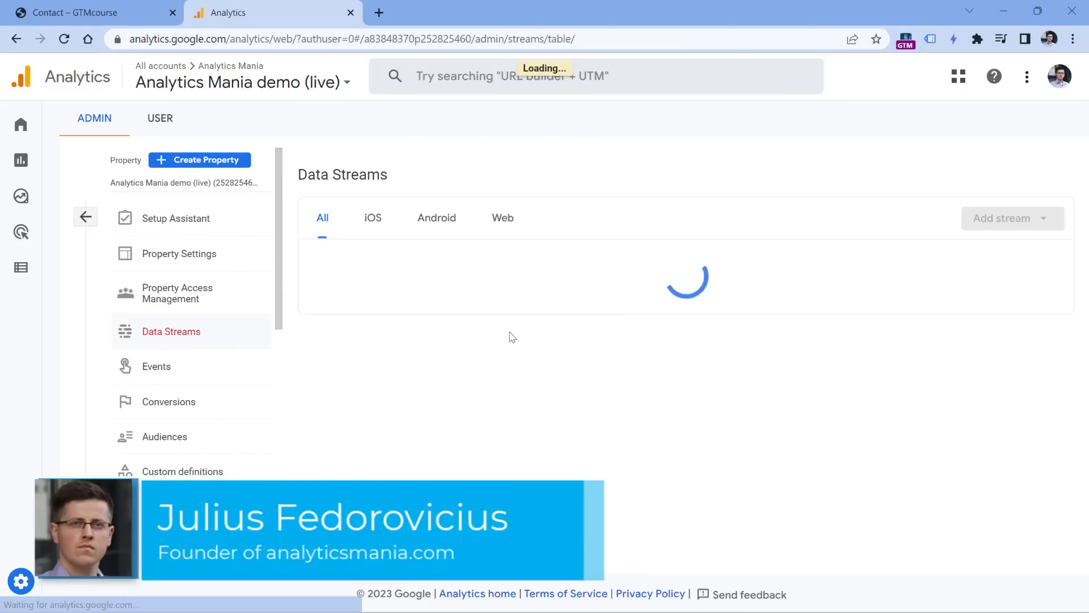
left_click(451, 274)
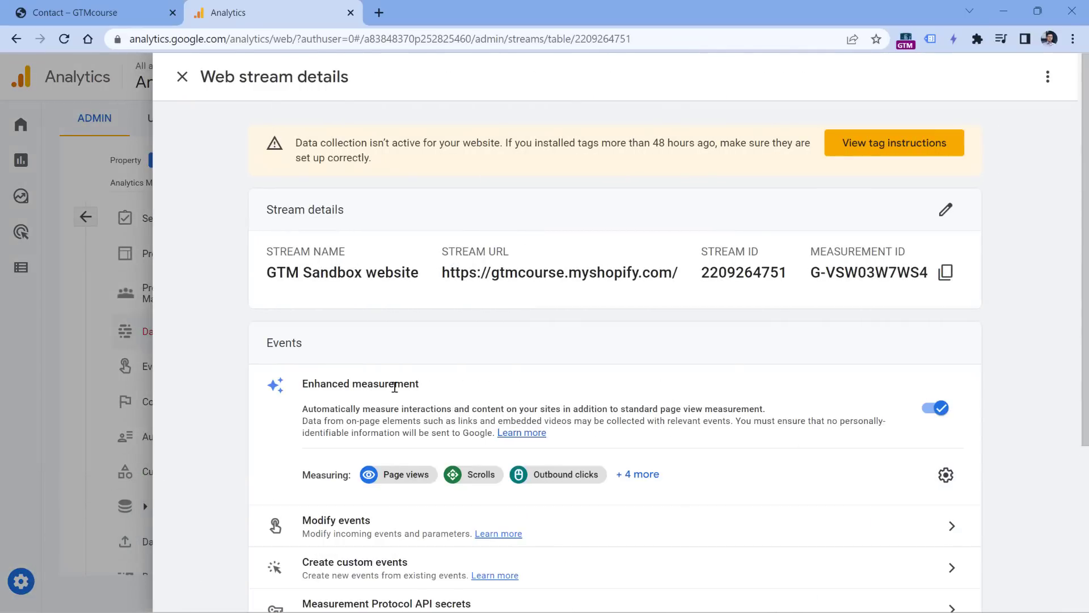
left_click(943, 477)
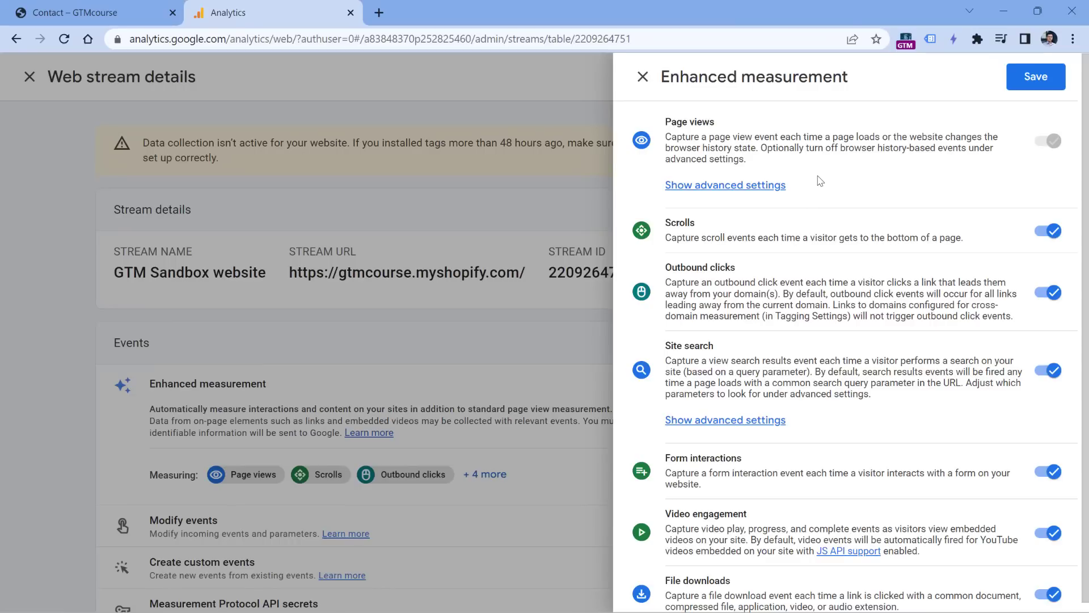
scroll(820, 264, "down", 1)
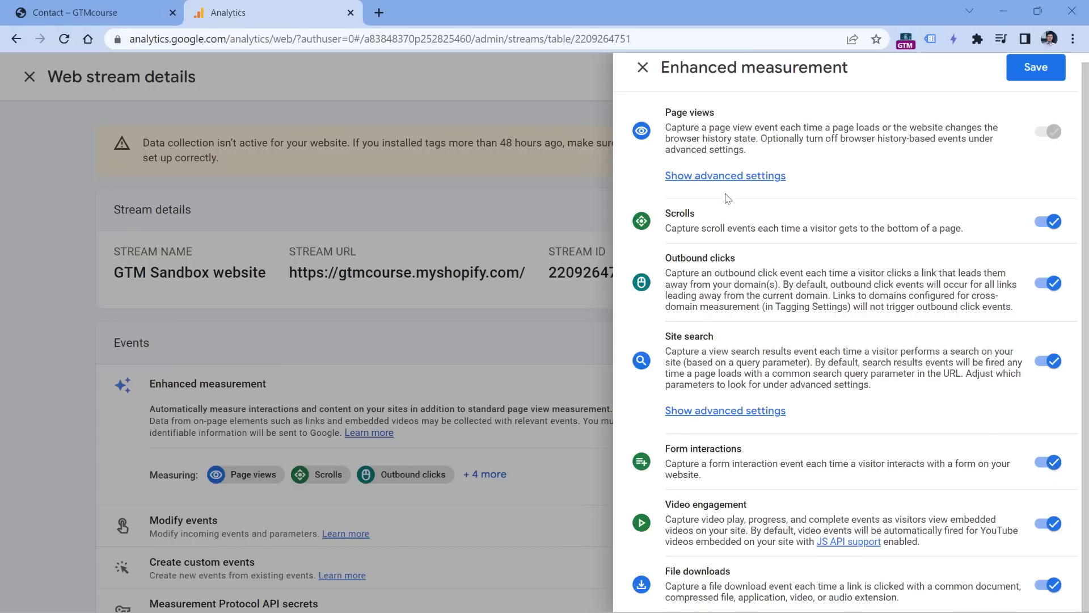
left_click(493, 159)
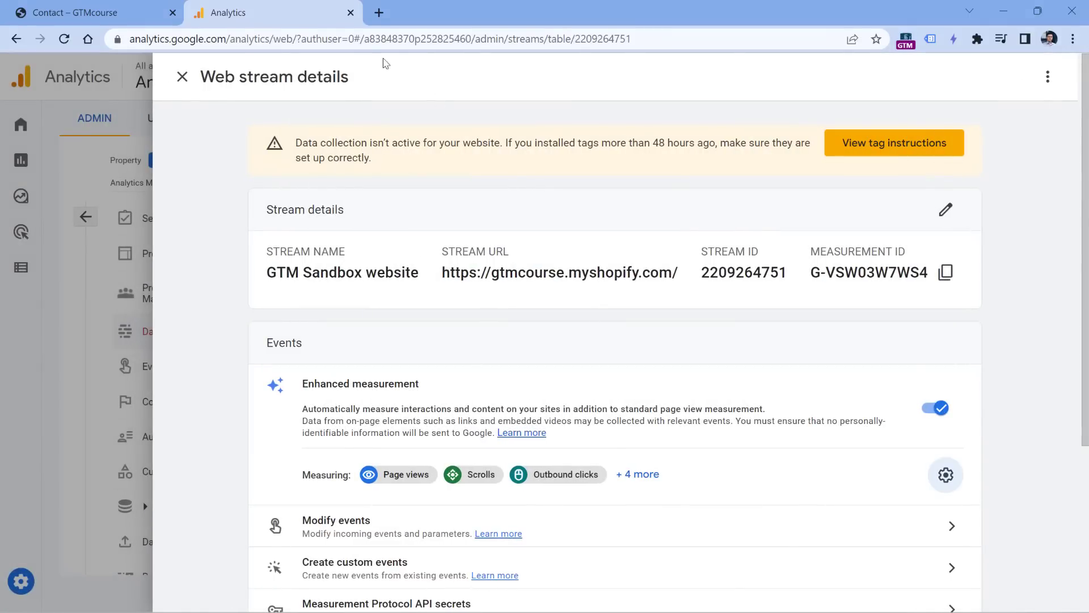
Step: Go back to Analytics from the shop's Contact page, close the stream details, and open DebugView
left_click(96, 14)
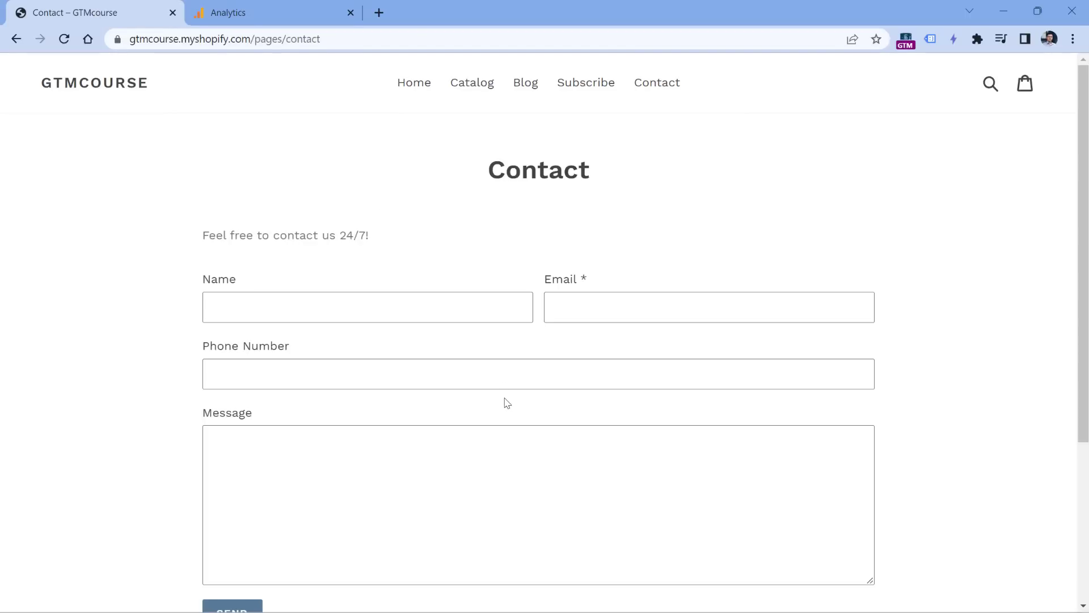
left_click(274, 11)
left_click(94, 182)
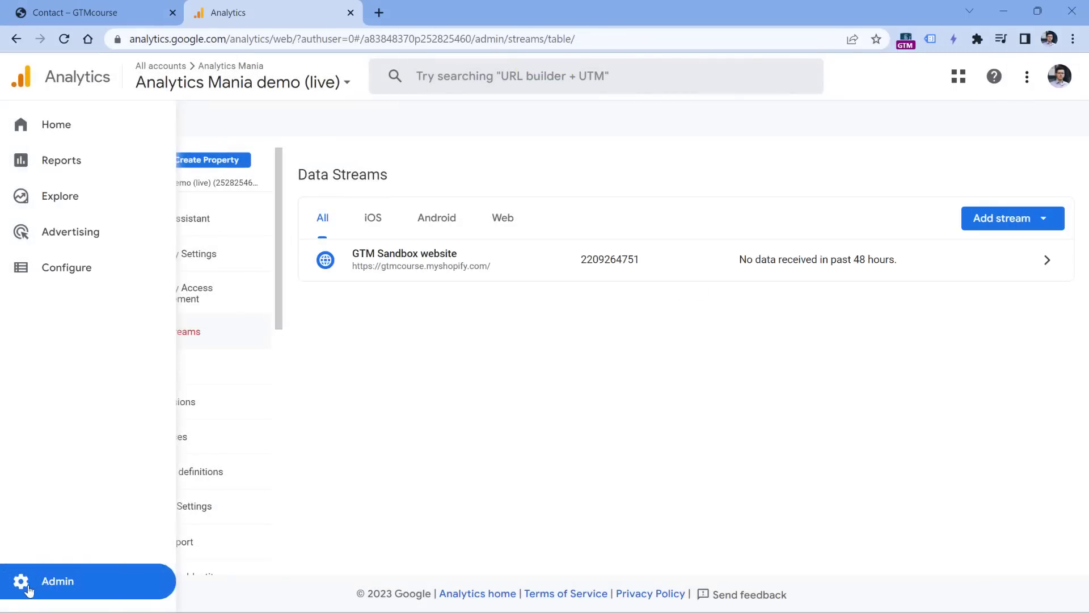
scroll(207, 317, "down", 5)
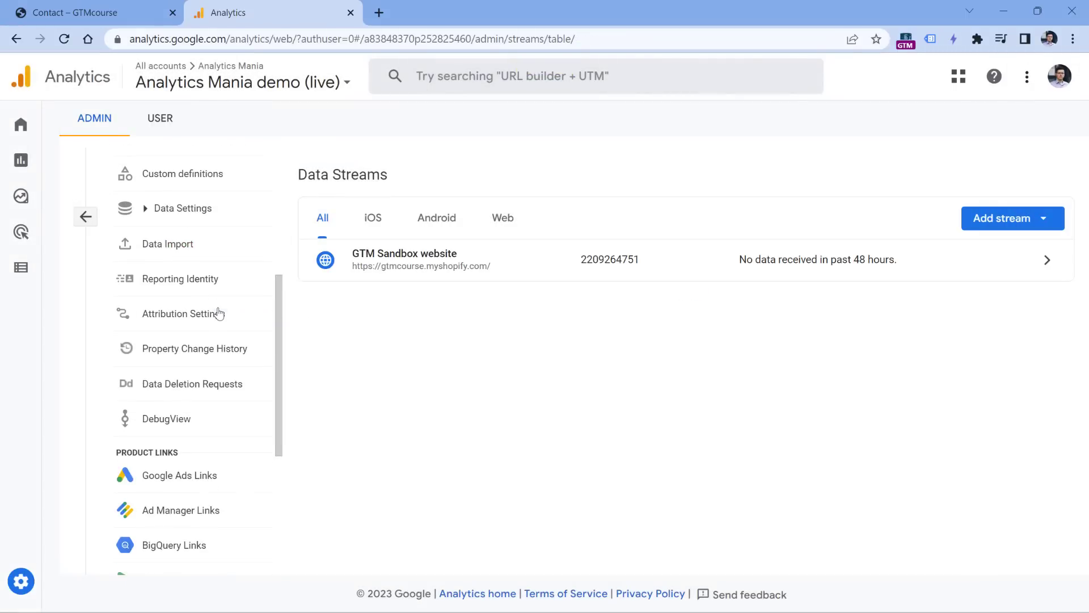
left_click(172, 421)
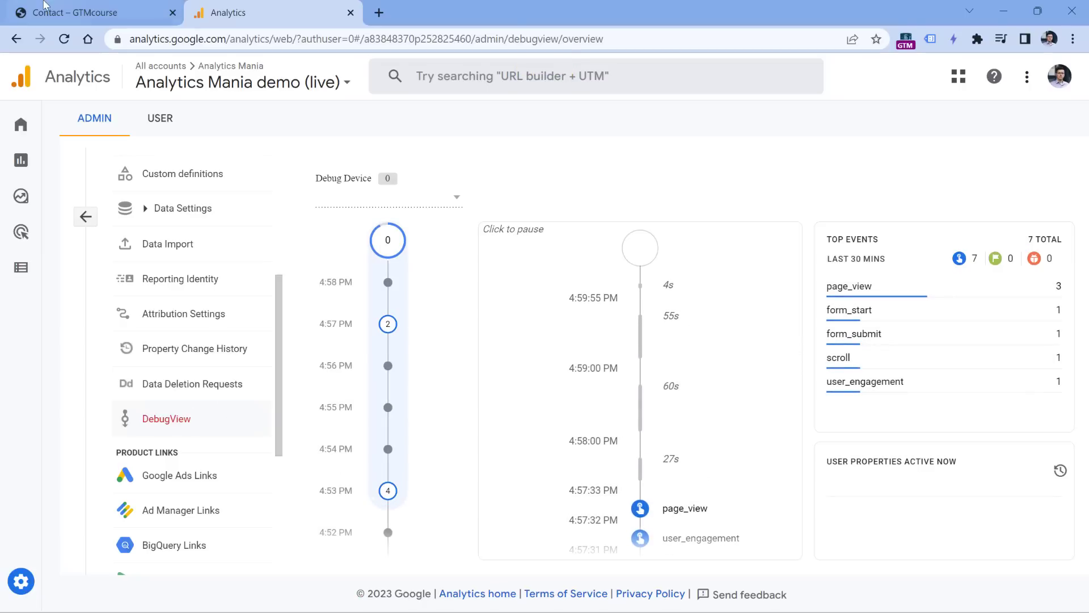
Step: Submit the shop's Contact form with the Email field left empty
left_click(103, 8)
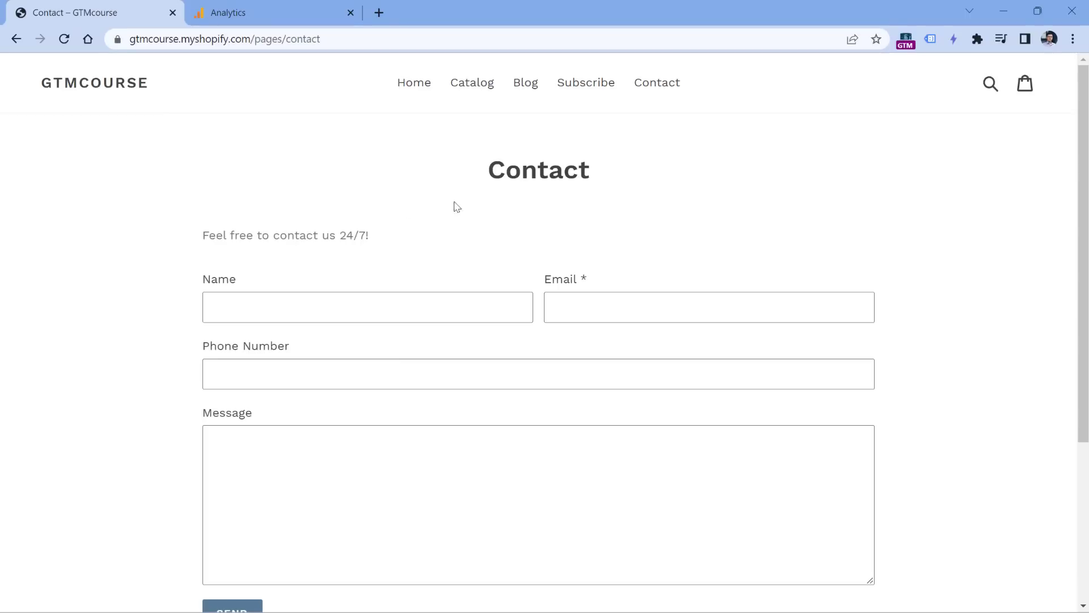
scroll(584, 232, "down", 1)
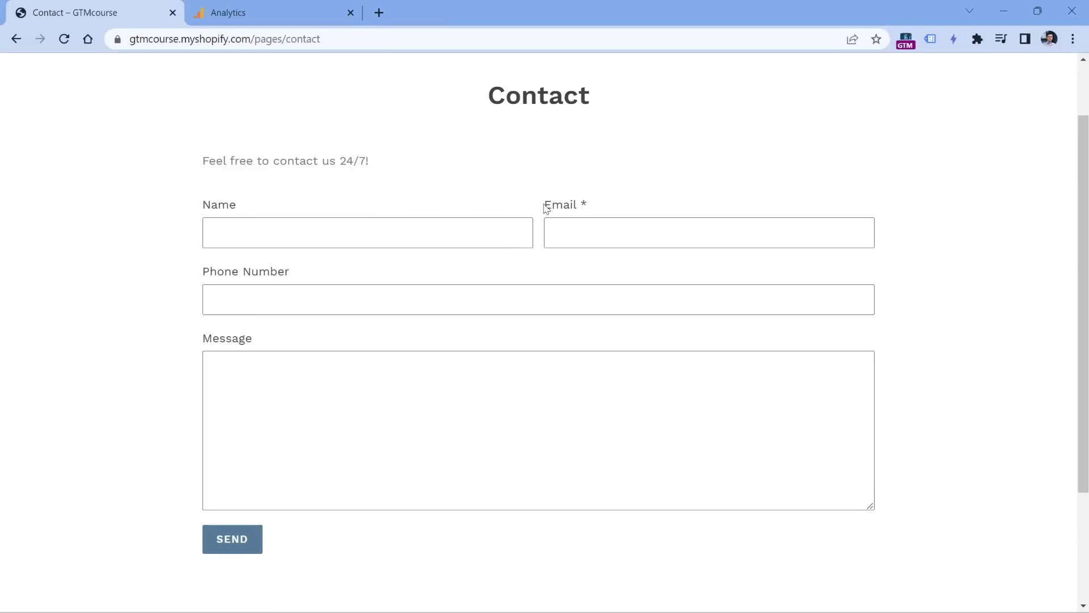
left_click_drag(545, 204, 600, 209)
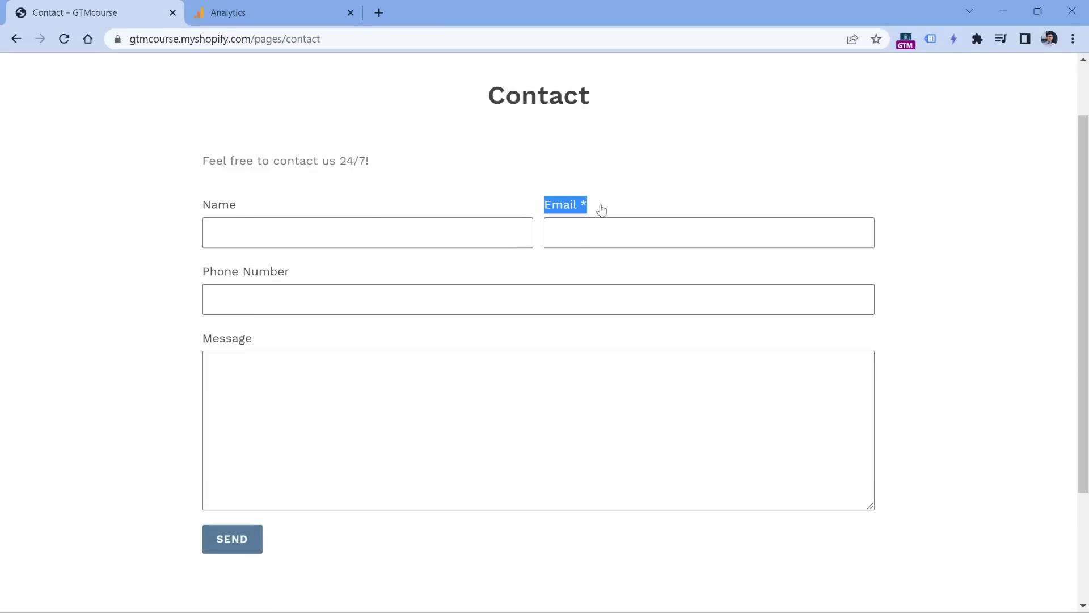
left_click(237, 540)
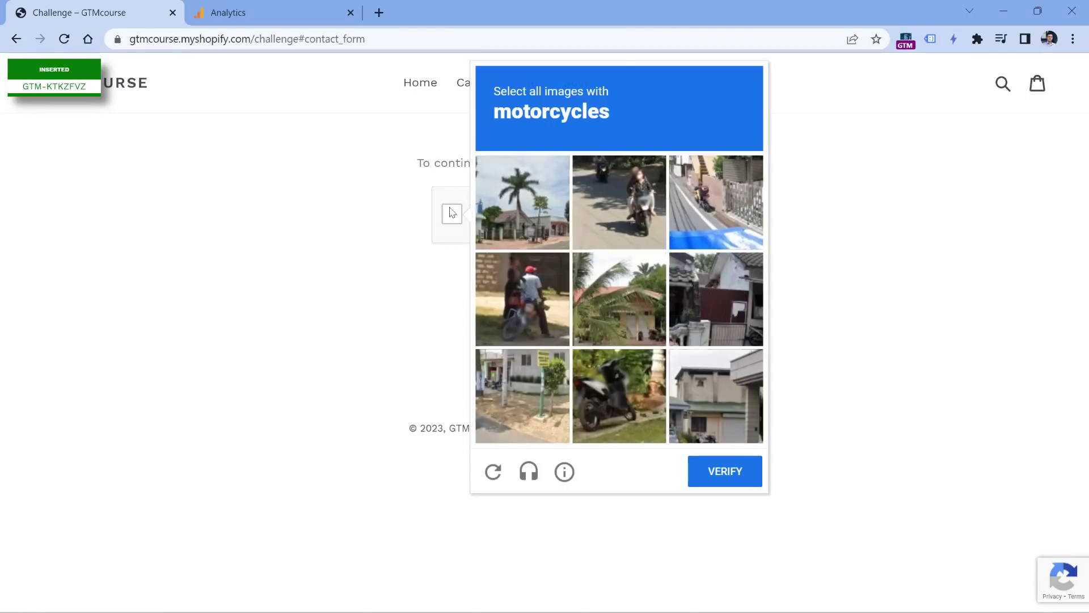
Step: Pass the reCAPTCHA by selecting the three motorcycle images, then send the form
left_click(522, 294)
left_click(641, 180)
left_click(640, 382)
left_click(731, 478)
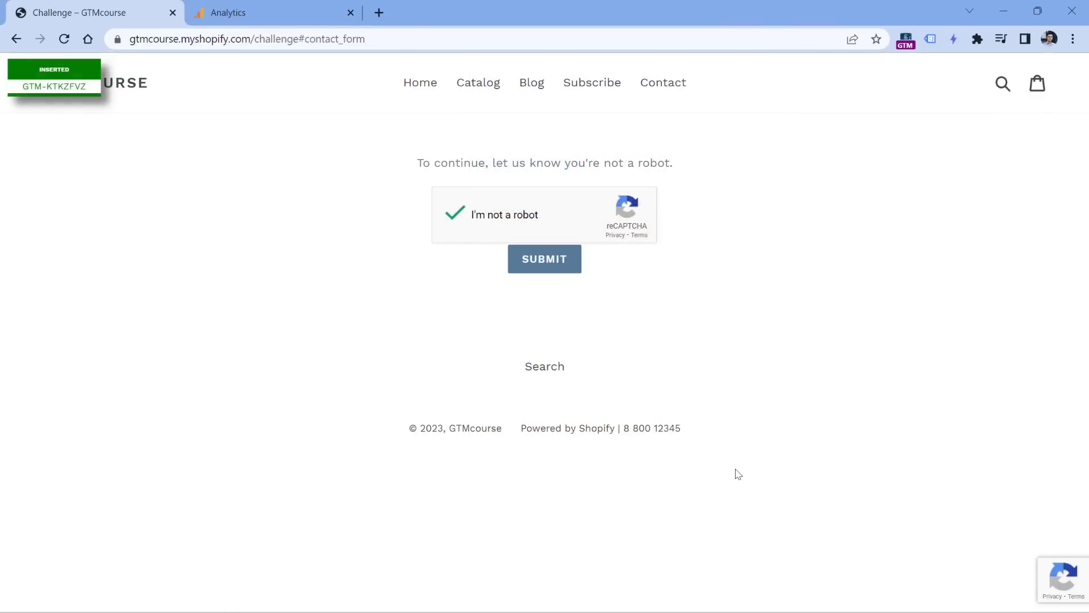
left_click(545, 267)
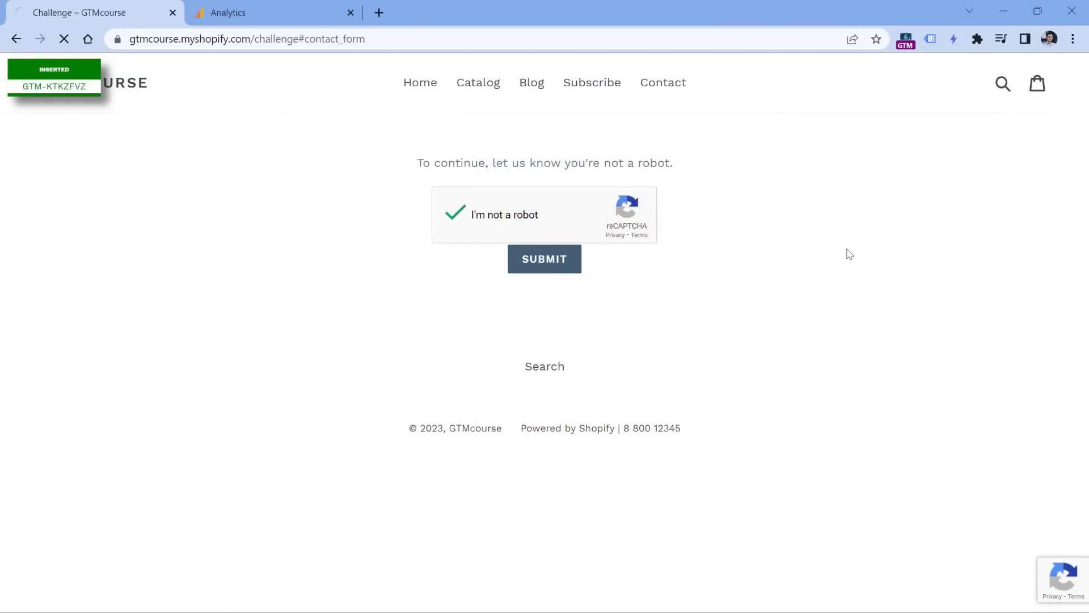
scroll(525, 318, "down", 1)
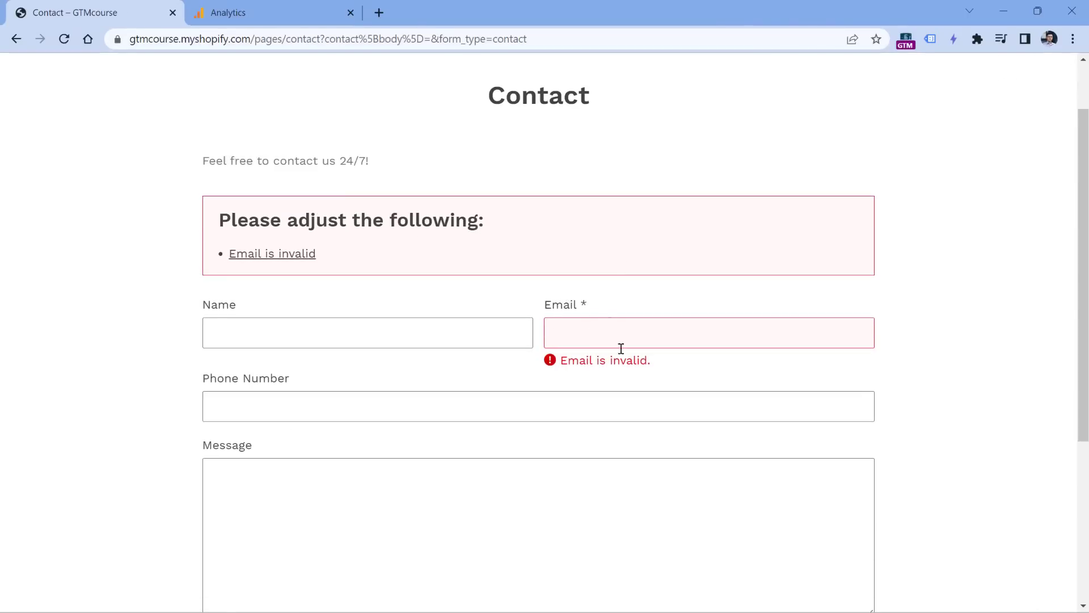
Step: Return to DebugView to check the form_start and form_submit events at 5:00:32–5:00:33 PM
left_click(271, 12)
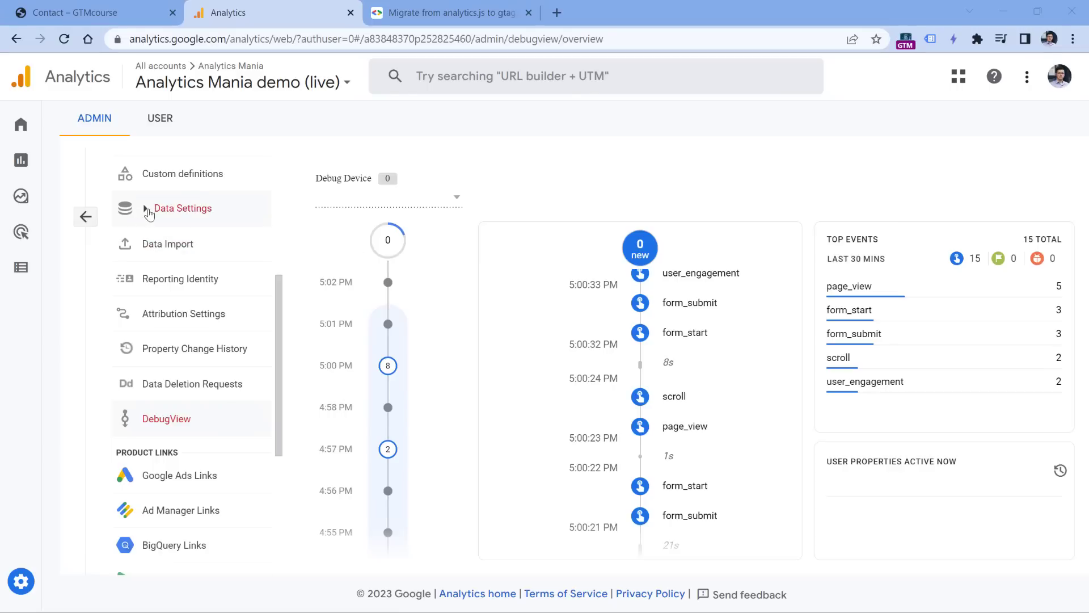
Step: Switch off Form interactions in the GTM Sandbox website stream's enhanced measurement and save
scroll(148, 204, "up", 1)
scroll(149, 194, "up", 3)
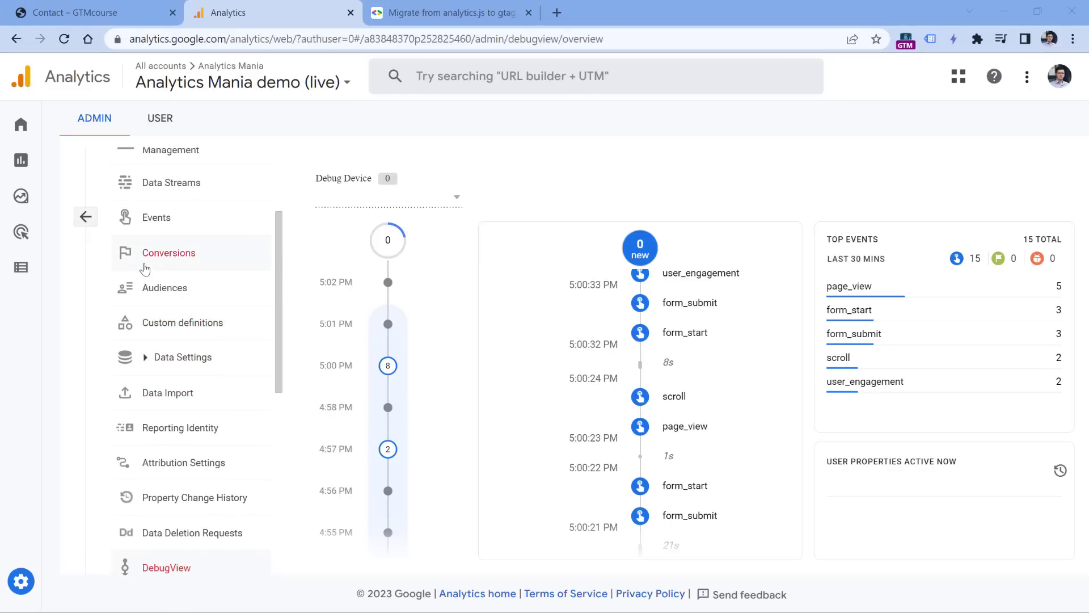
left_click(176, 185)
left_click(458, 265)
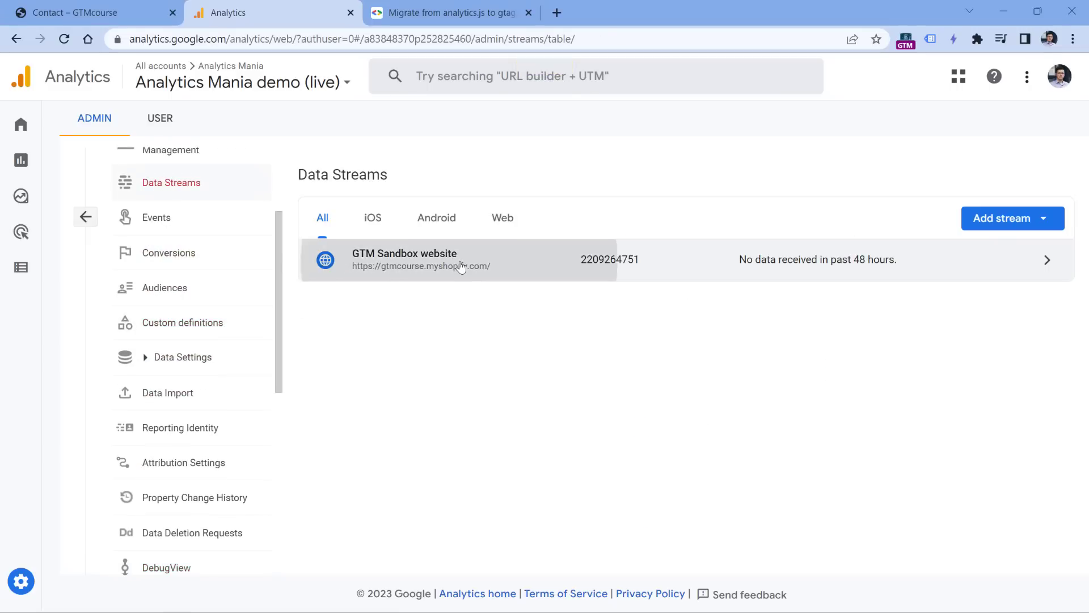
scroll(955, 351, "down", 3)
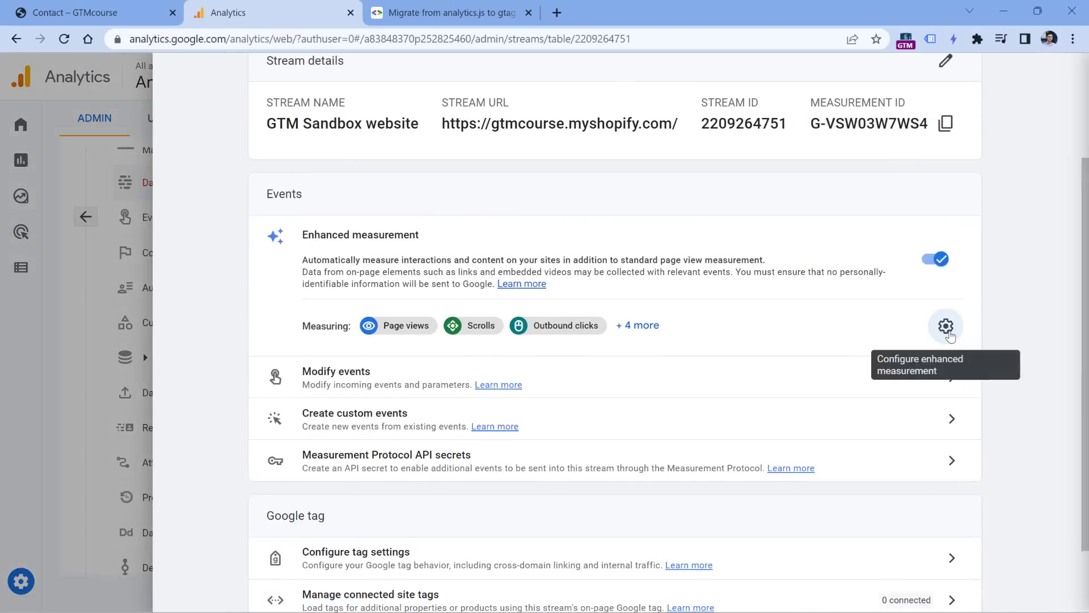
left_click(945, 324)
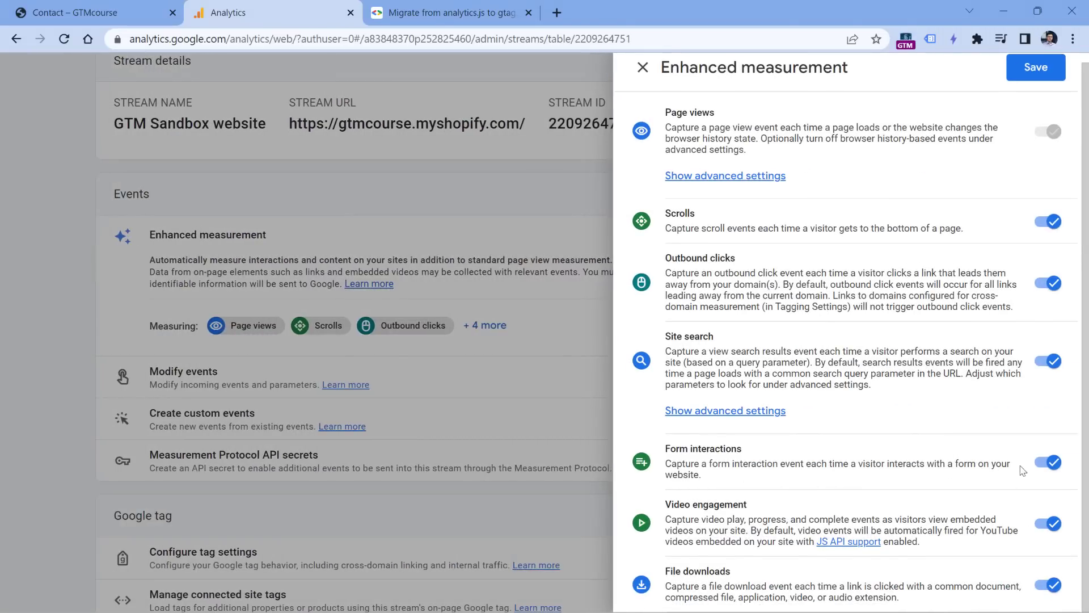
left_click(1045, 465)
left_click(1035, 67)
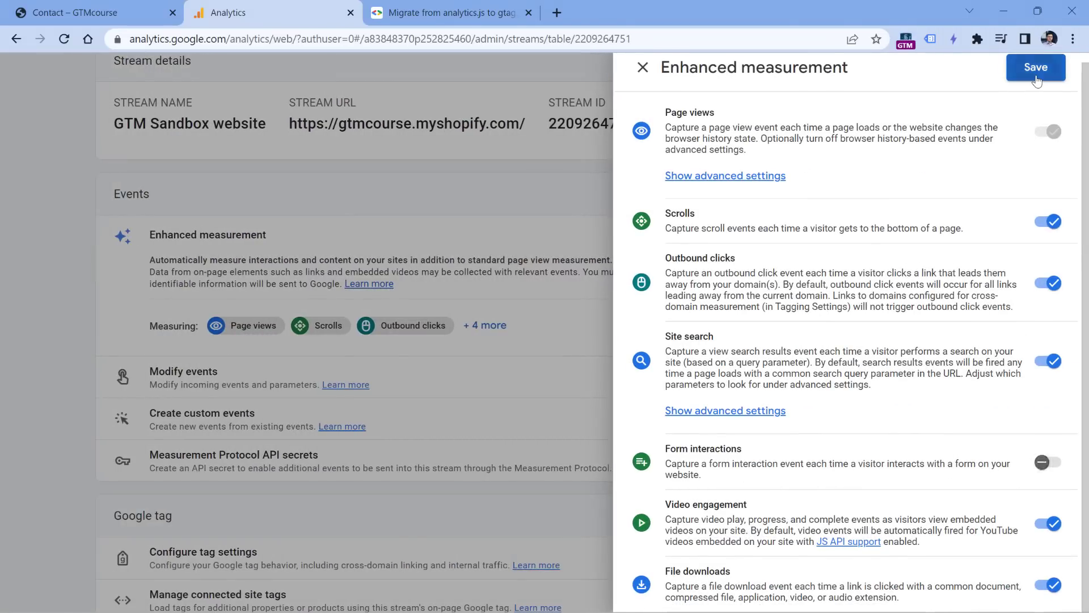
left_click(182, 83)
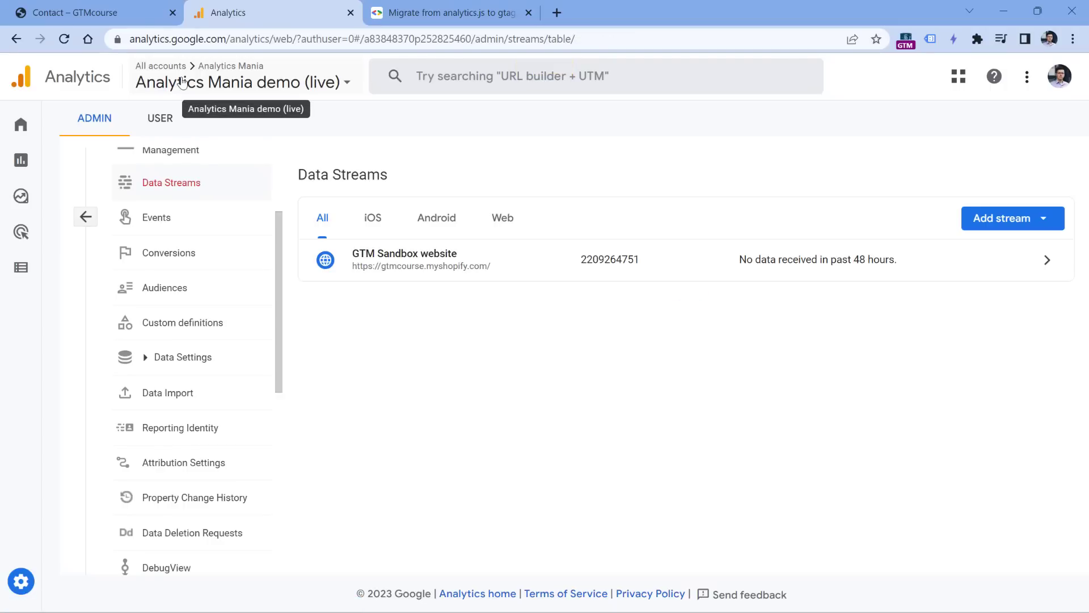
Step: Open the GTM Sandbox website stream's Google tag configuration and show all its settings
mouse_move(159, 565)
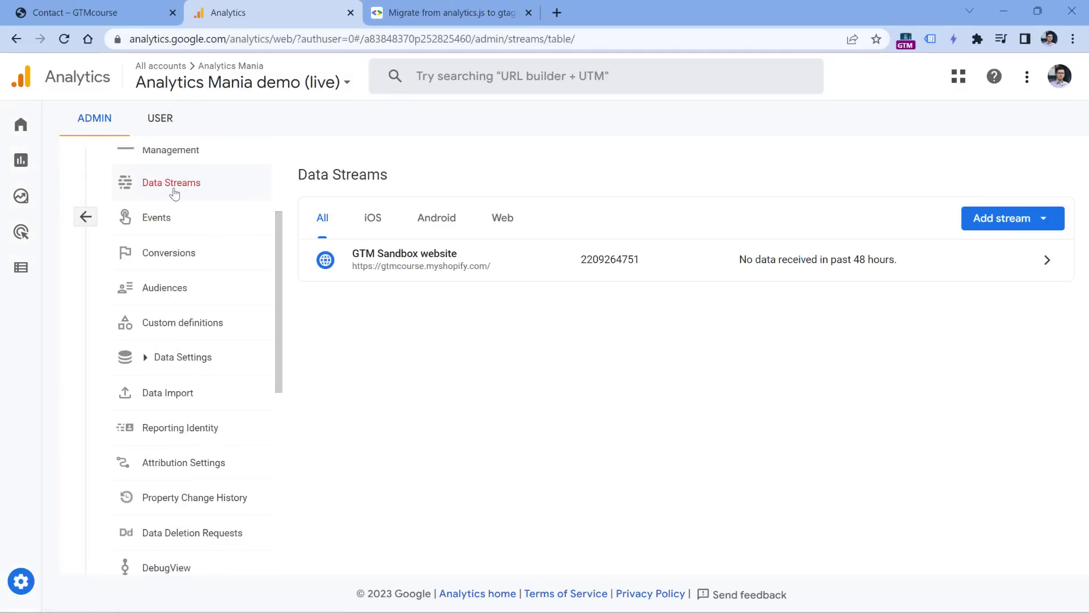
left_click(468, 262)
scroll(473, 272, "down", 2)
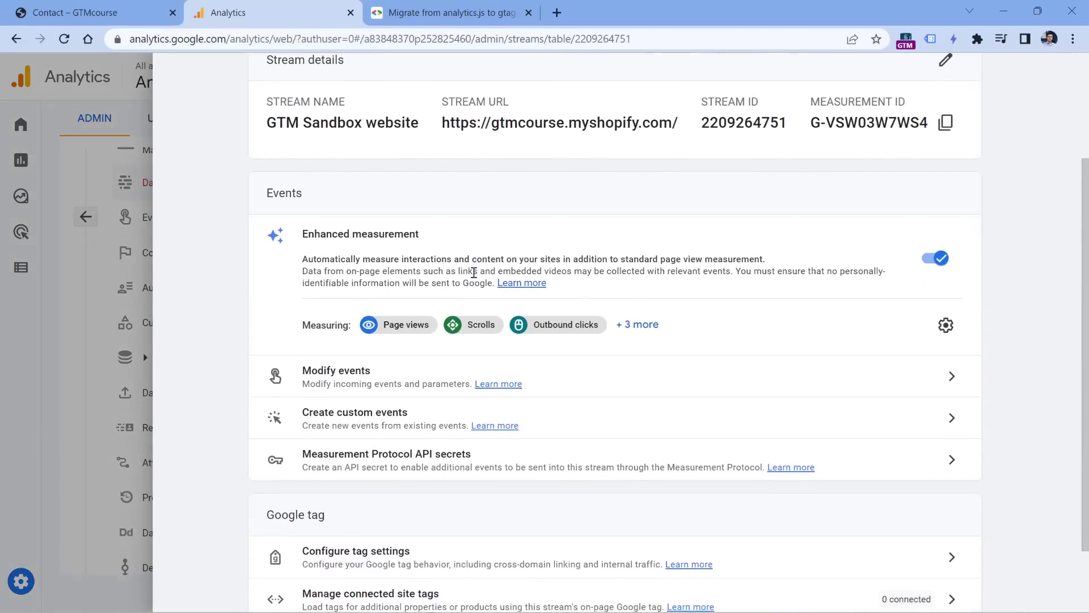
scroll(474, 272, "down", 2)
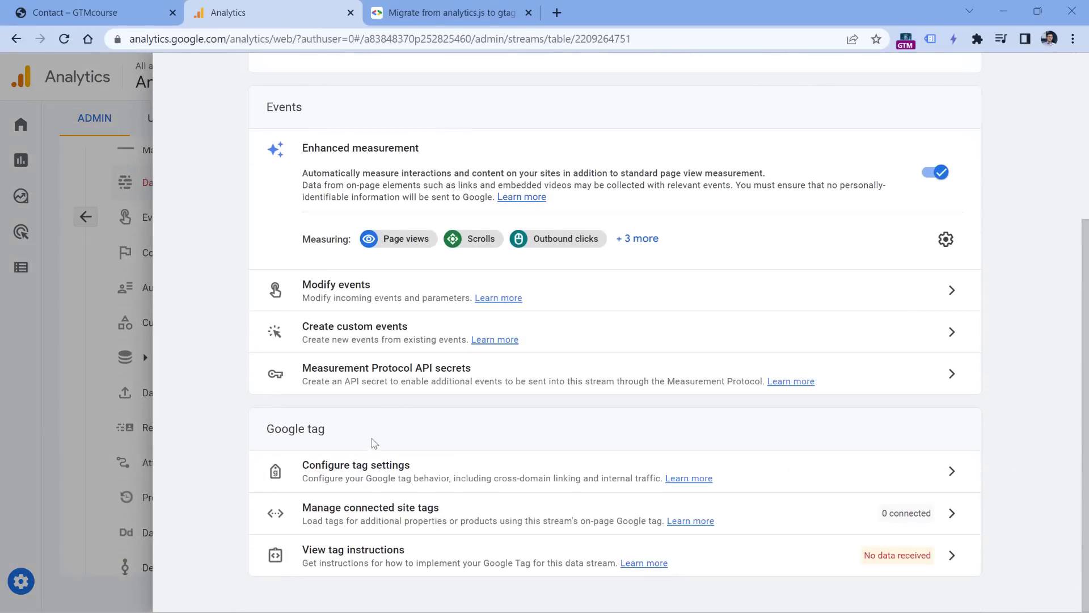
left_click(404, 472)
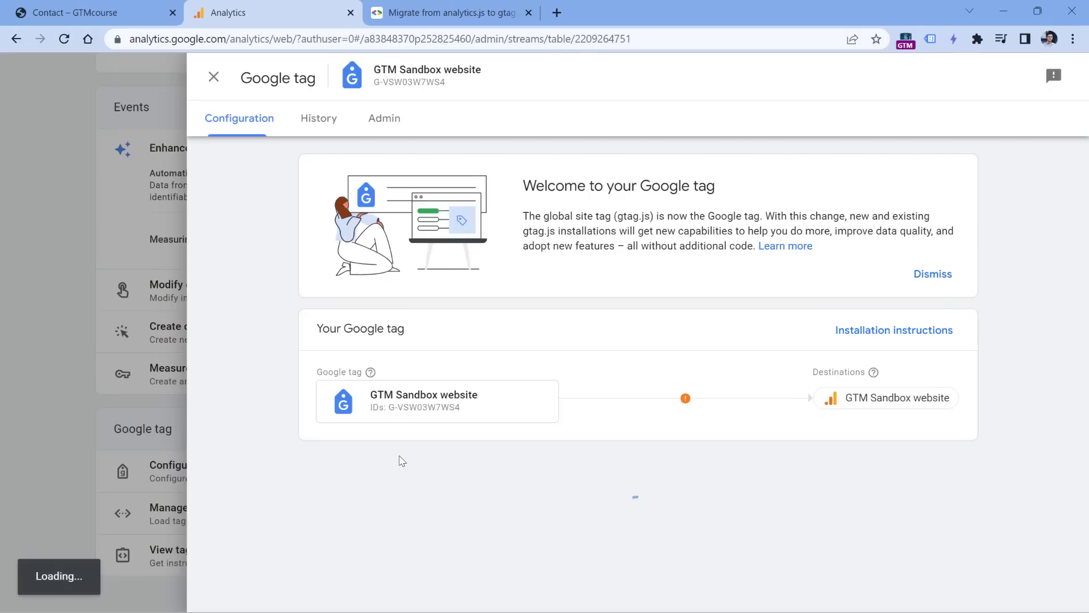
scroll(708, 386, "down", 1)
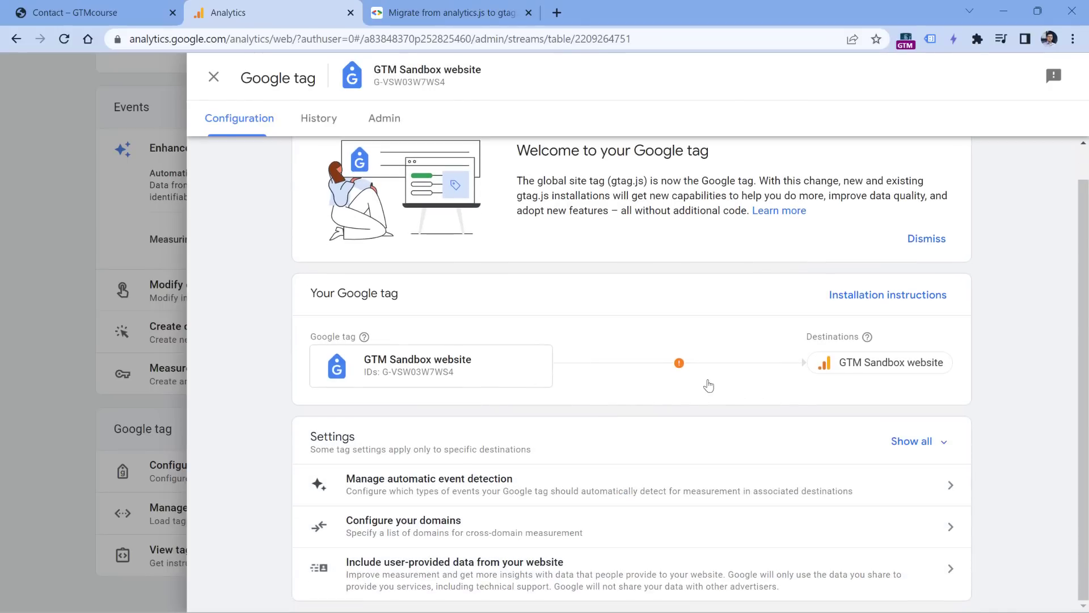
left_click(927, 442)
scroll(669, 275, "down", 2)
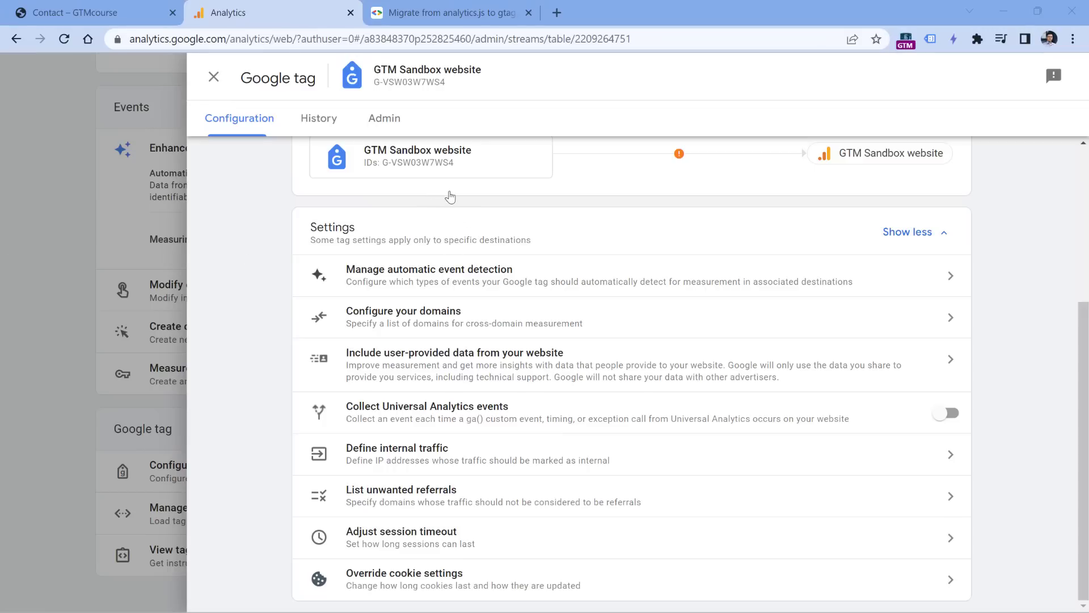
left_click(437, 13)
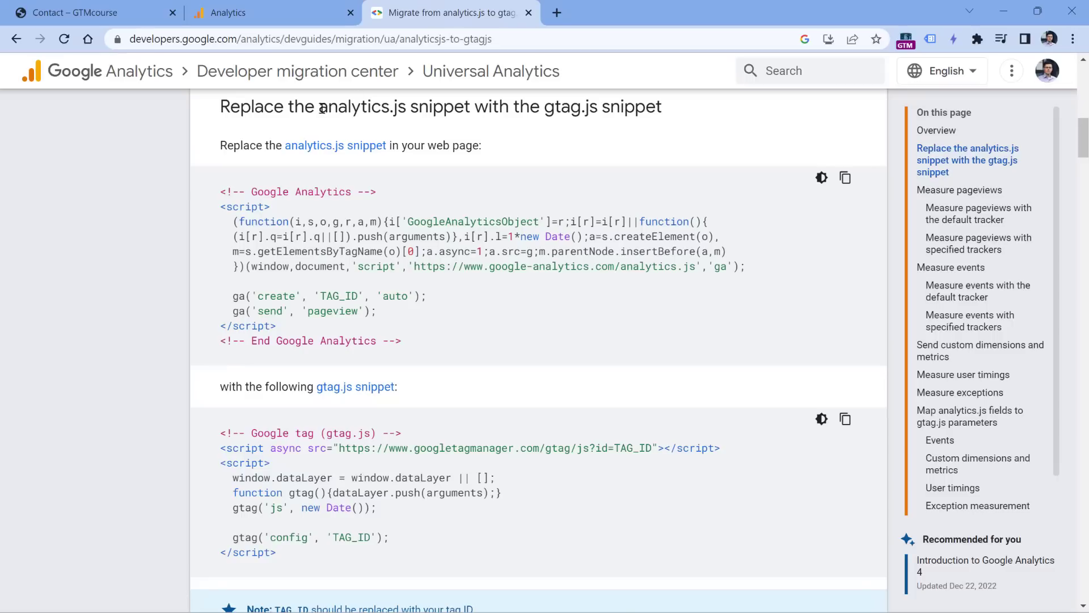
left_click_drag(321, 108, 406, 109)
left_click(405, 110)
left_click_drag(416, 345, 221, 195)
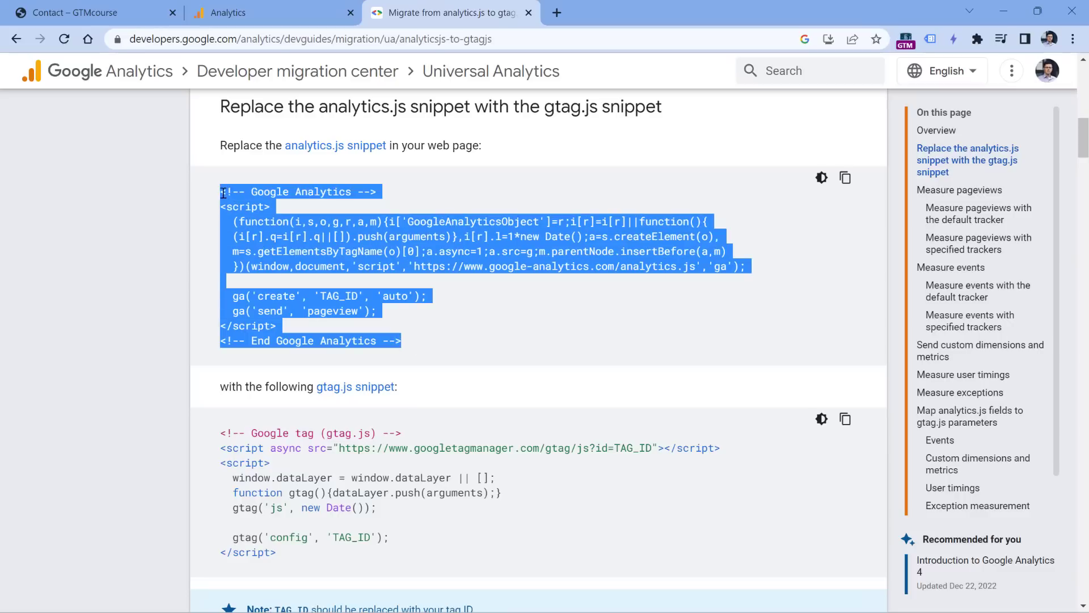
left_click(243, 295)
left_click_drag(232, 295, 248, 296)
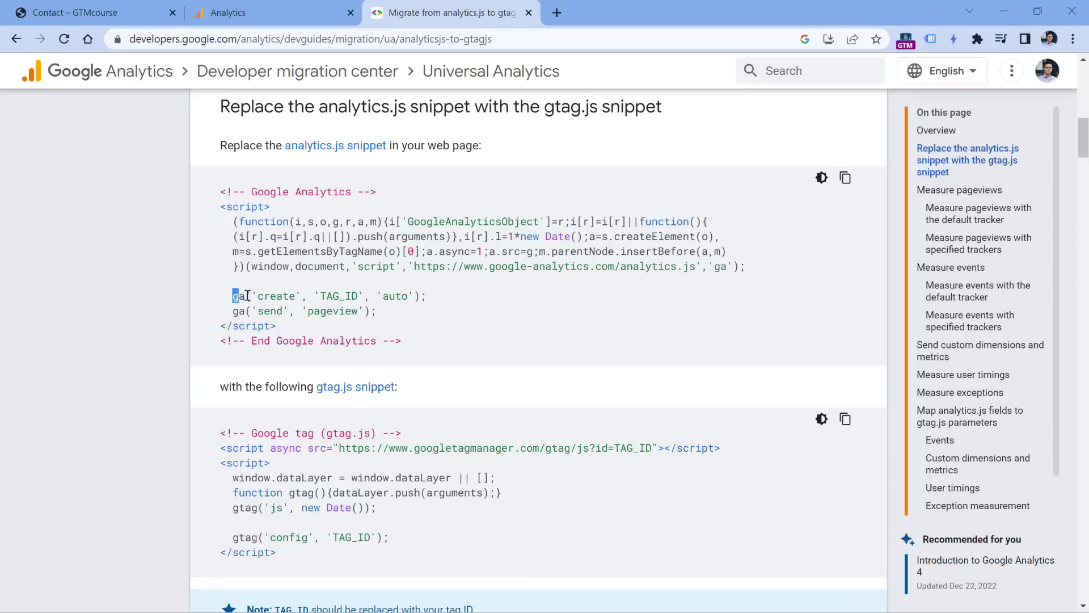
left_click(248, 296)
left_click_drag(295, 221, 377, 222)
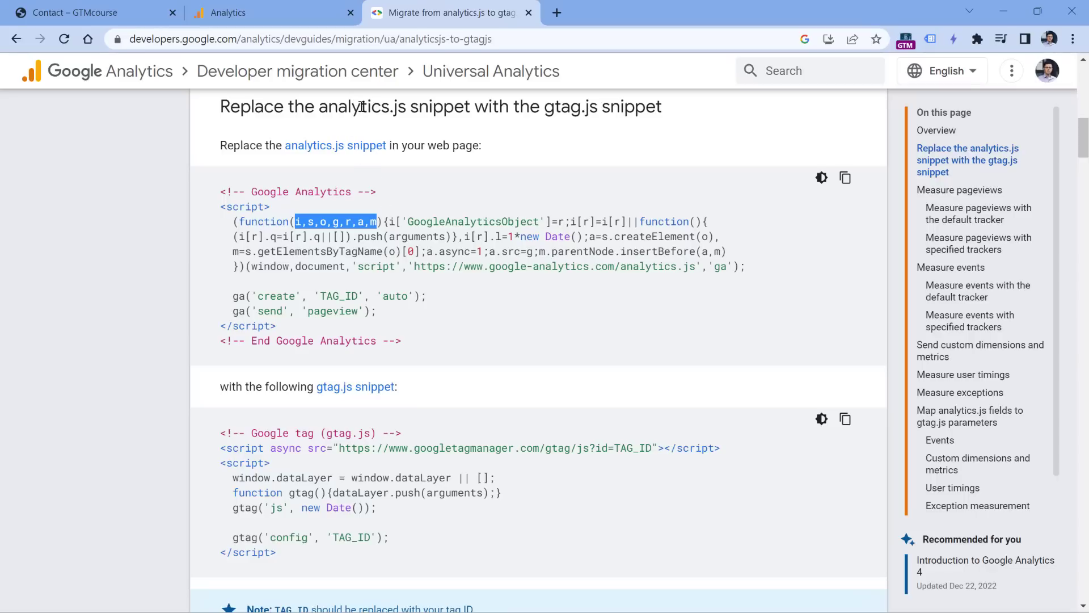
left_click(272, 13)
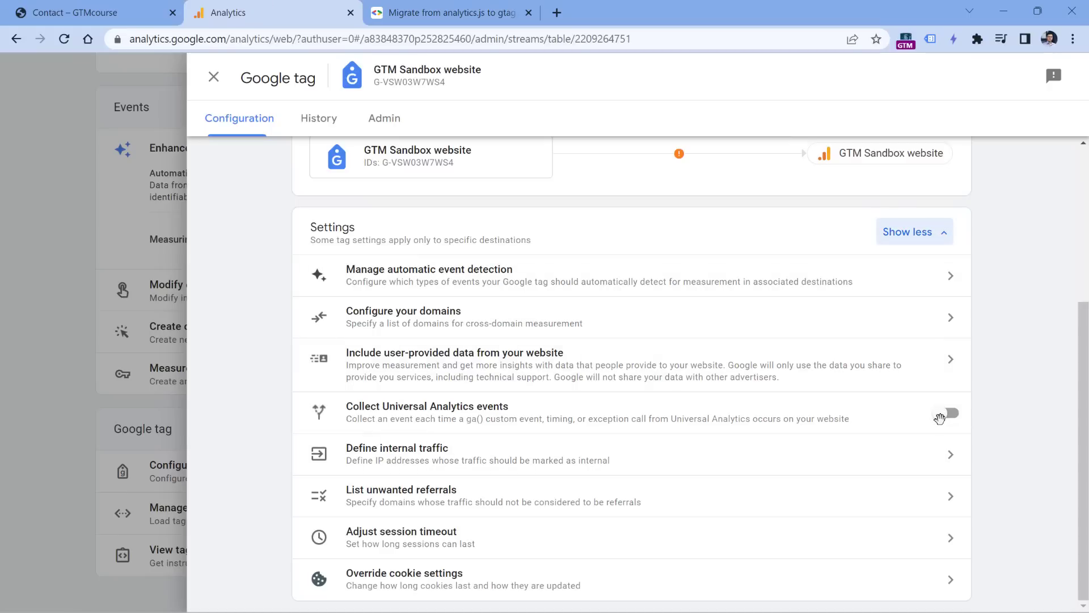
left_click(436, 12)
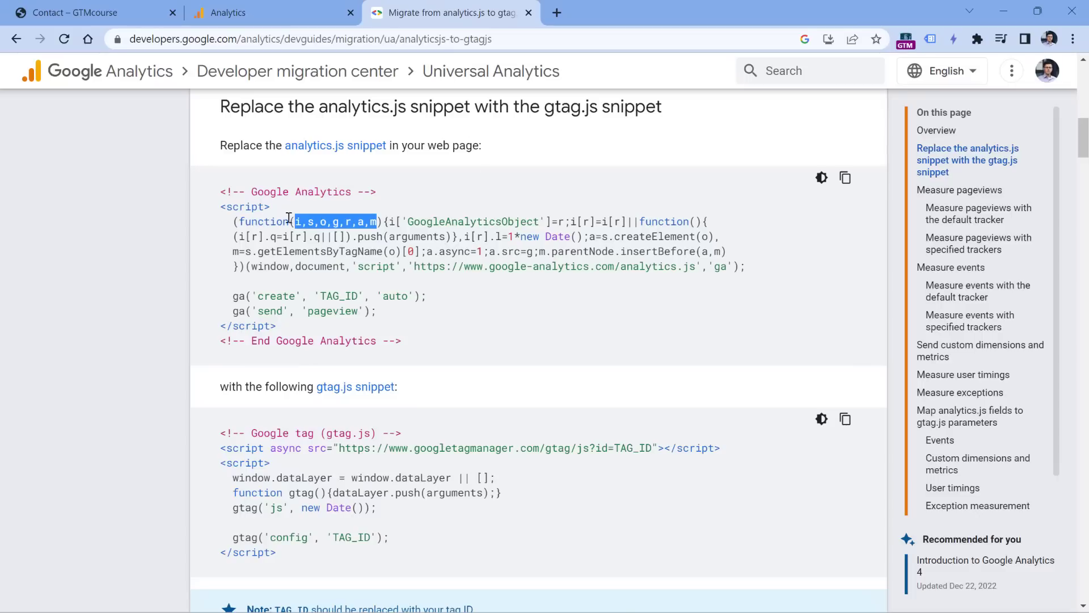
left_click_drag(214, 192, 427, 341)
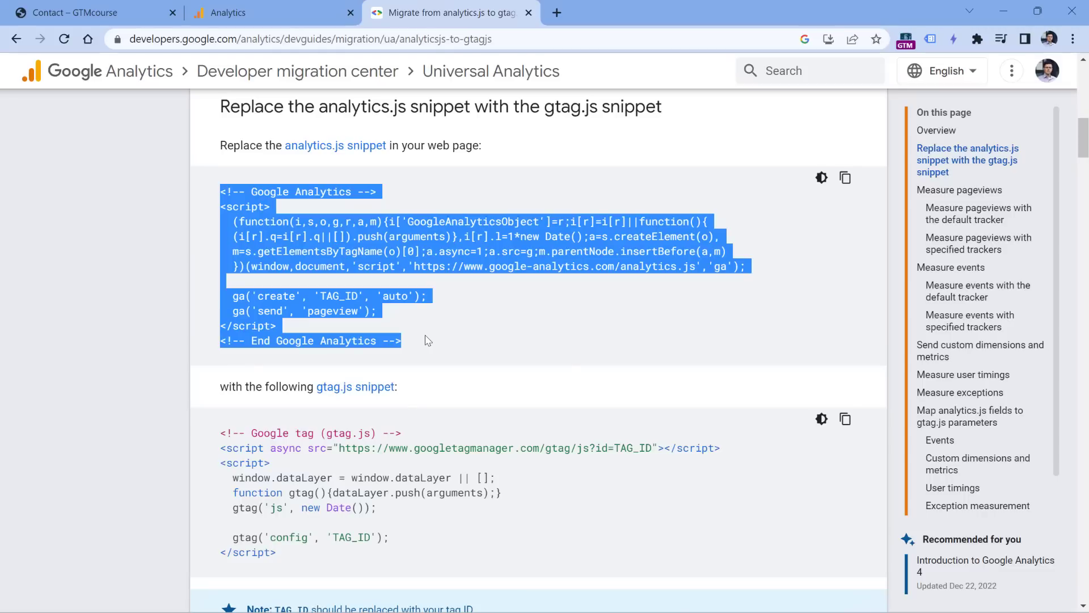
left_click(442, 376)
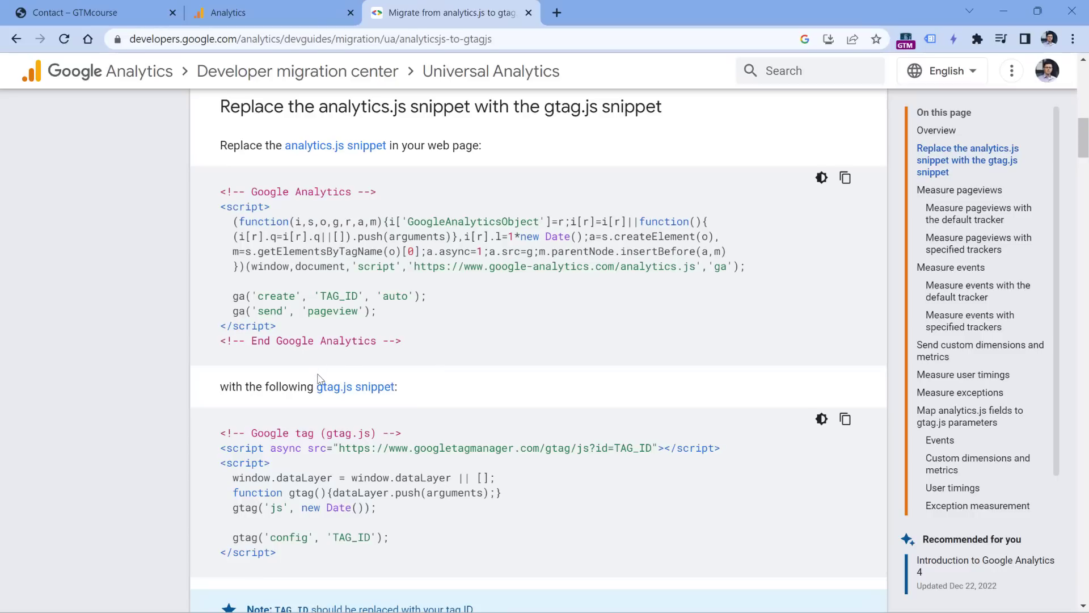
left_click_drag(317, 385, 352, 384)
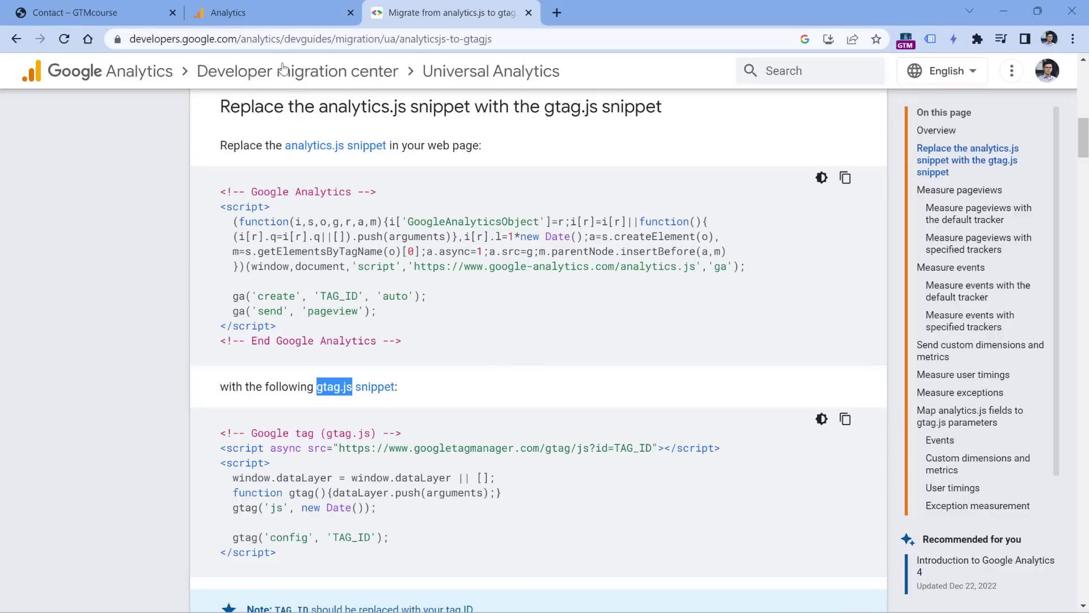
key("ctrl+shift+Tab")
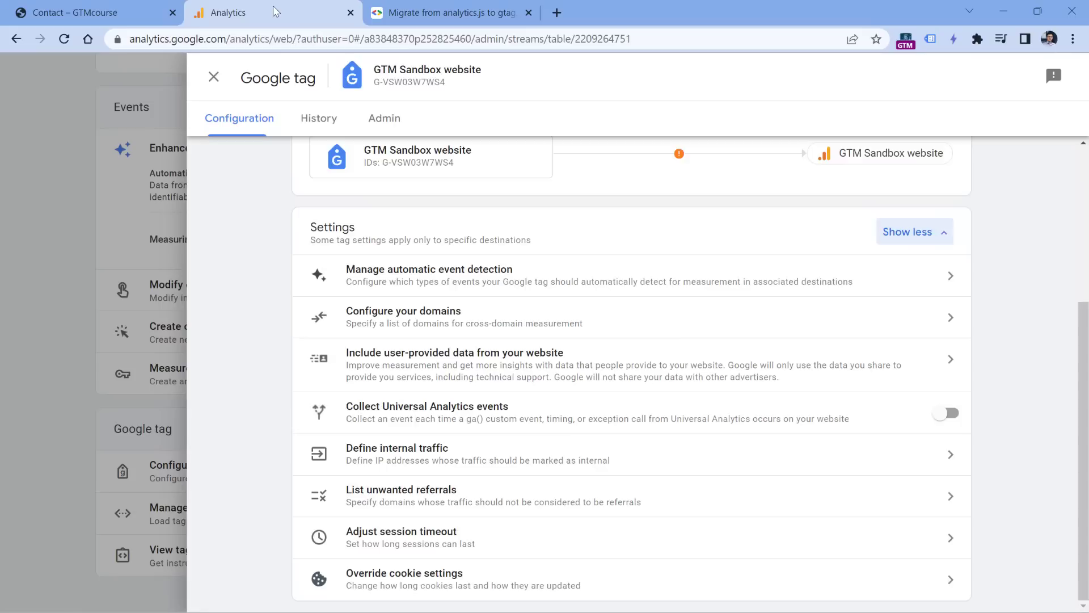
Step: Toggle Collect Universal Analytics events on and back off, then return to the analytics.js migration docs
left_click(946, 414)
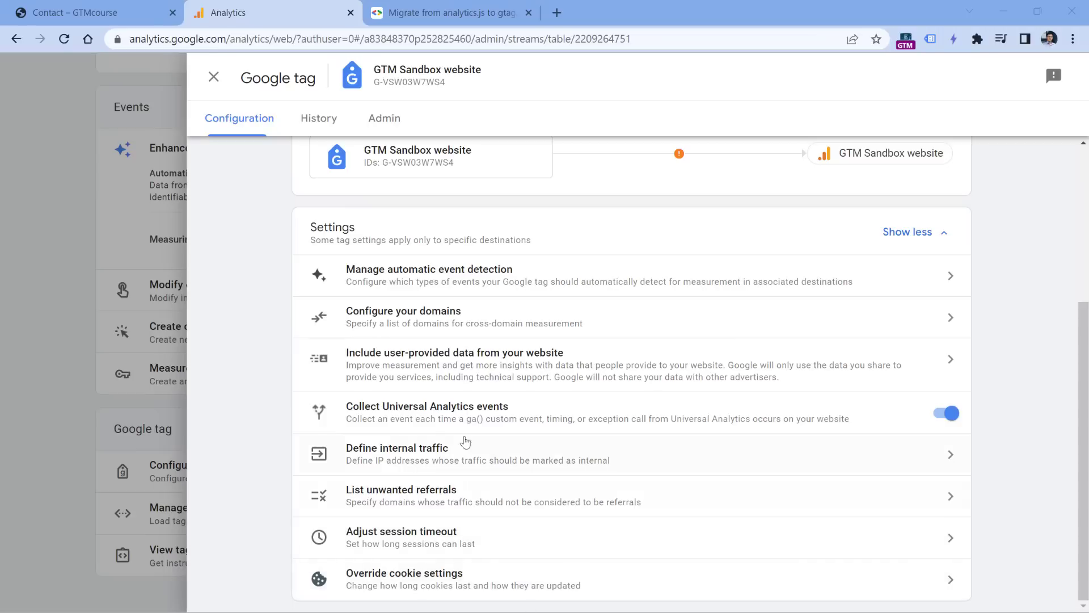
left_click(953, 412)
left_click(452, 7)
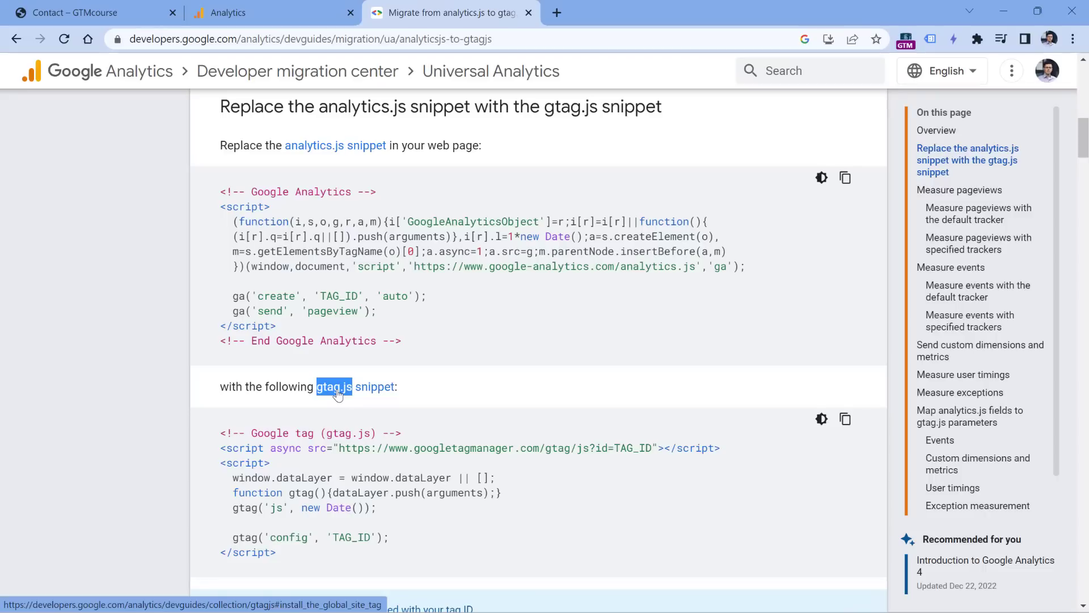
key("ctrl+shift+Tab")
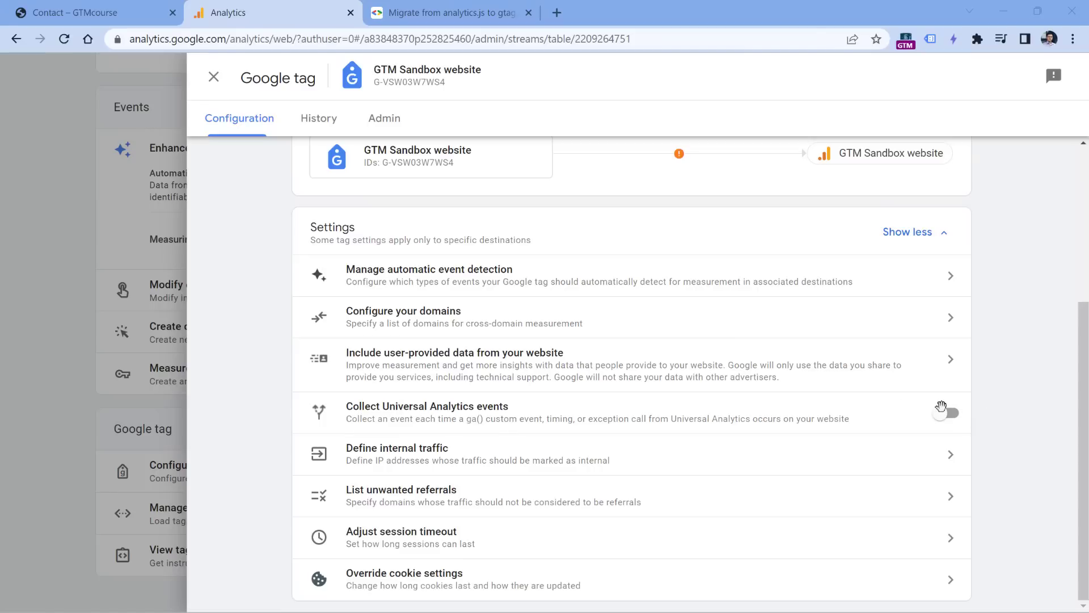
left_click(441, 11)
left_click_drag(320, 108, 405, 105)
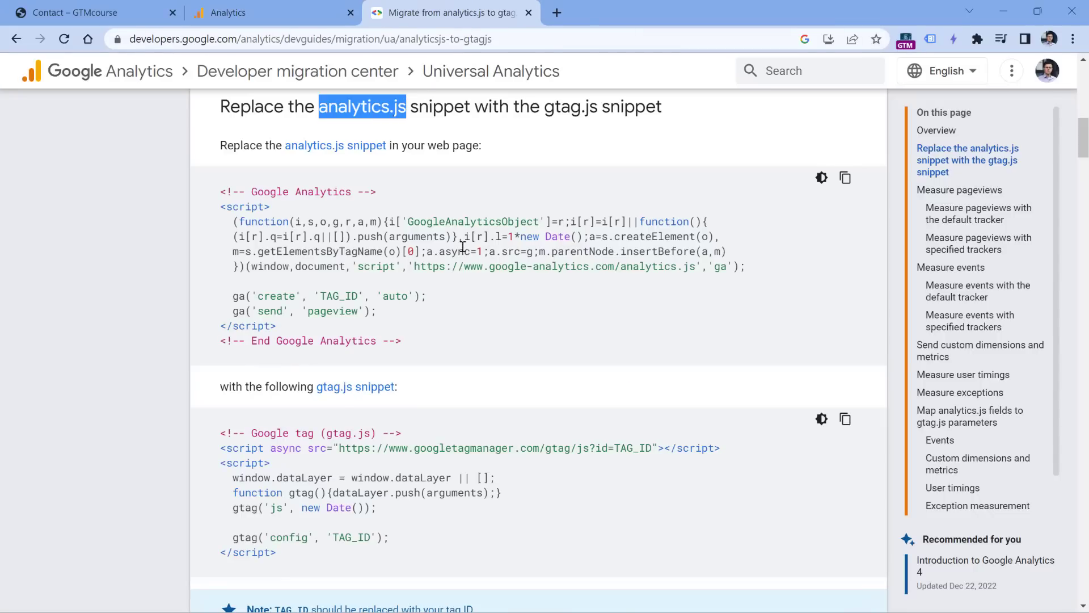
Step: Close the analytics.js-to-gtag.js migration docs tab with Ctrl+W
key("ctrl+w")
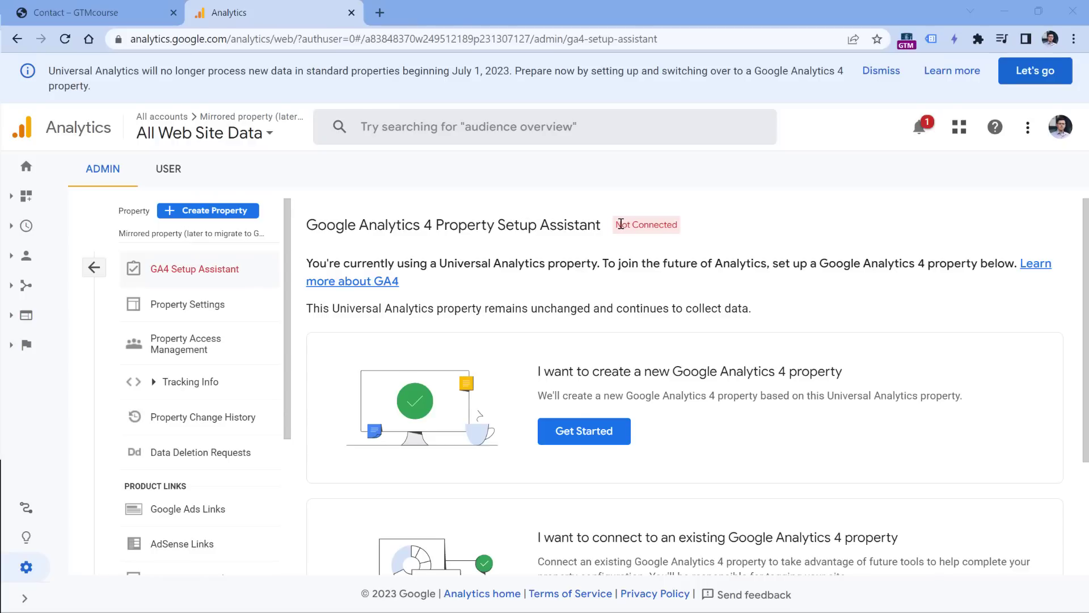
Step: Create a new GA4 property from the Setup Assistant, choosing to install a new Google tag
left_click_drag(619, 224, 687, 230)
left_click(688, 230)
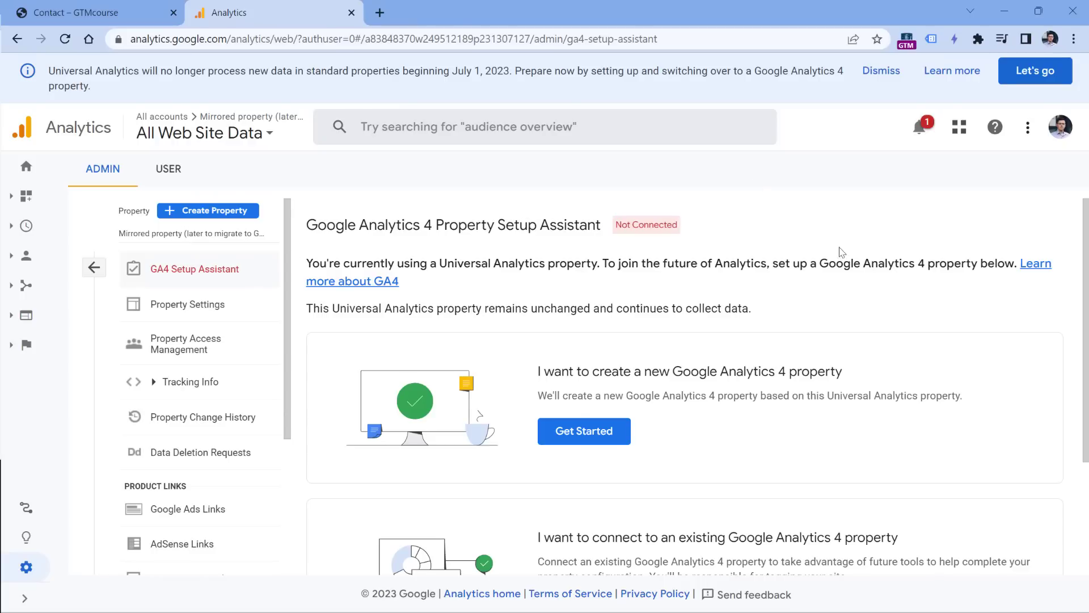
left_click(587, 438)
left_click(733, 461)
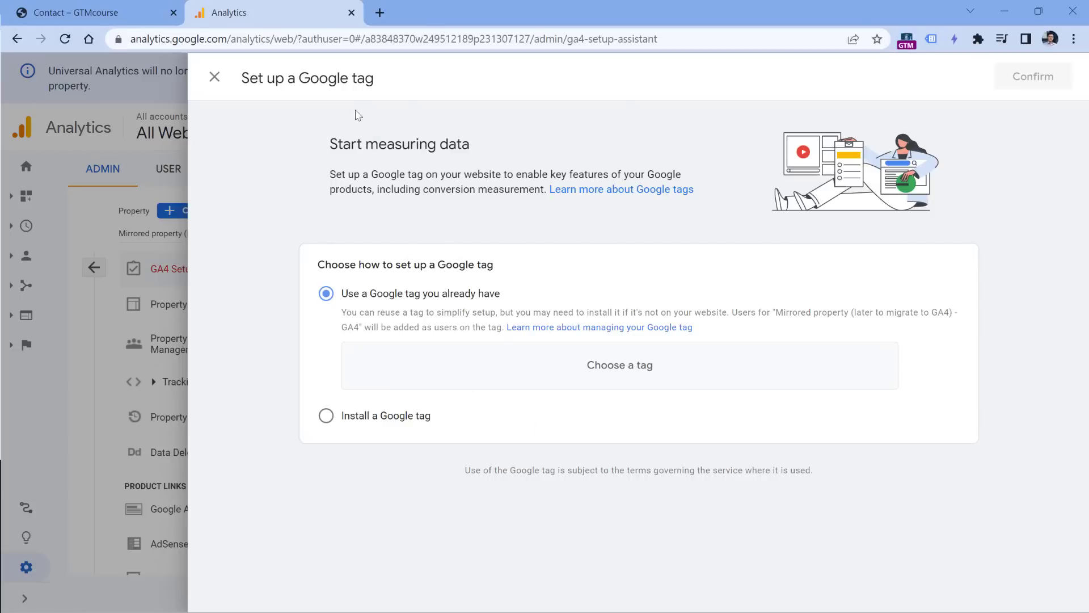
left_click(336, 417)
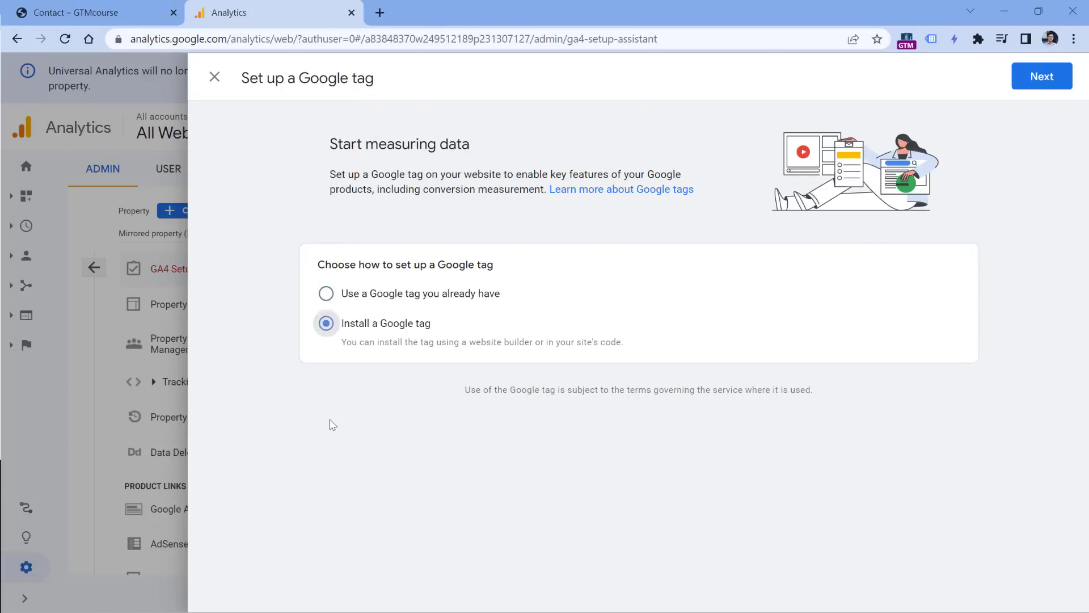
left_click(1044, 79)
left_click(1016, 83)
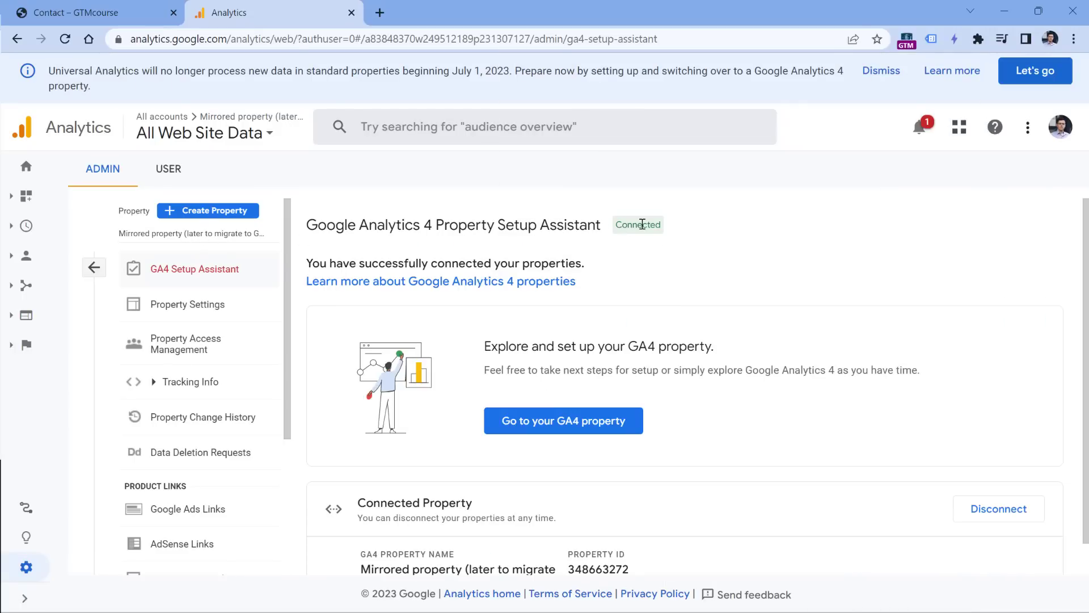
scroll(363, 539, "down", 1)
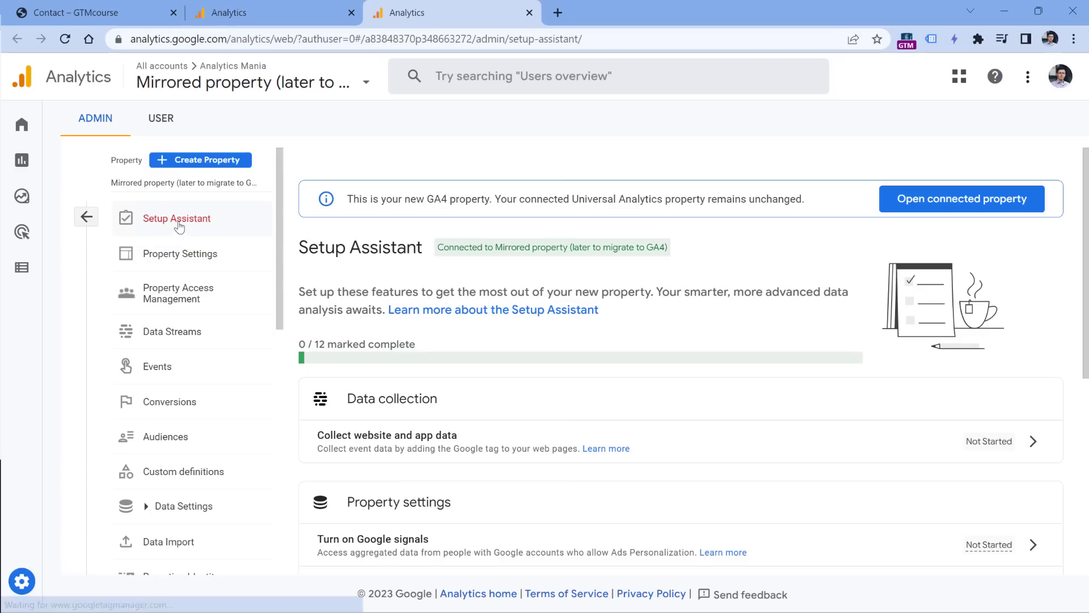
Step: Scroll through the new GA4 property's setup tasks, then go back to the Universal Analytics tab
scroll(689, 239, "down", 4)
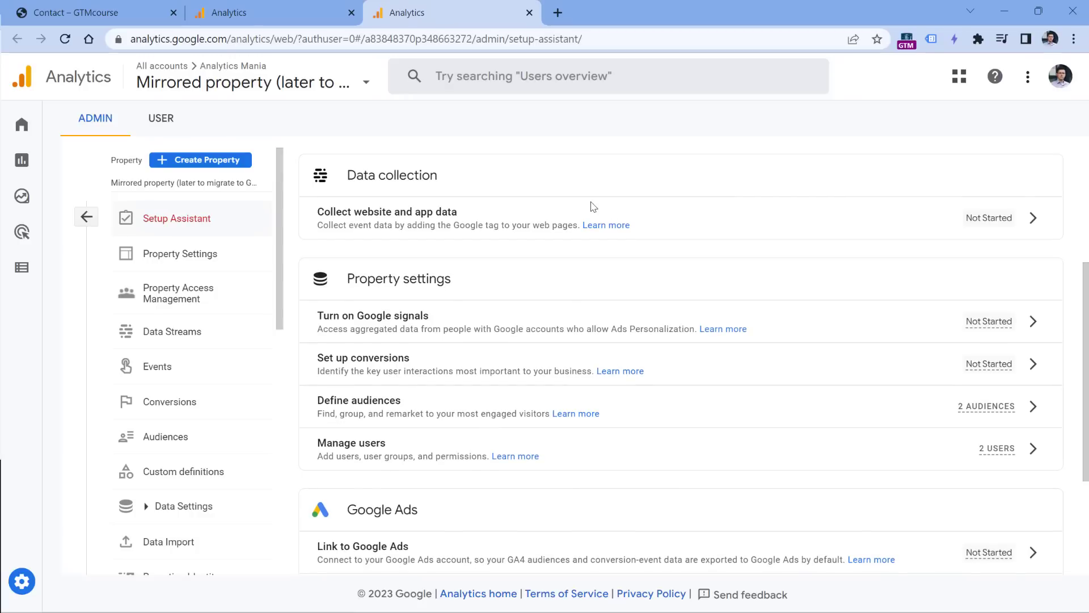
left_click(273, 7)
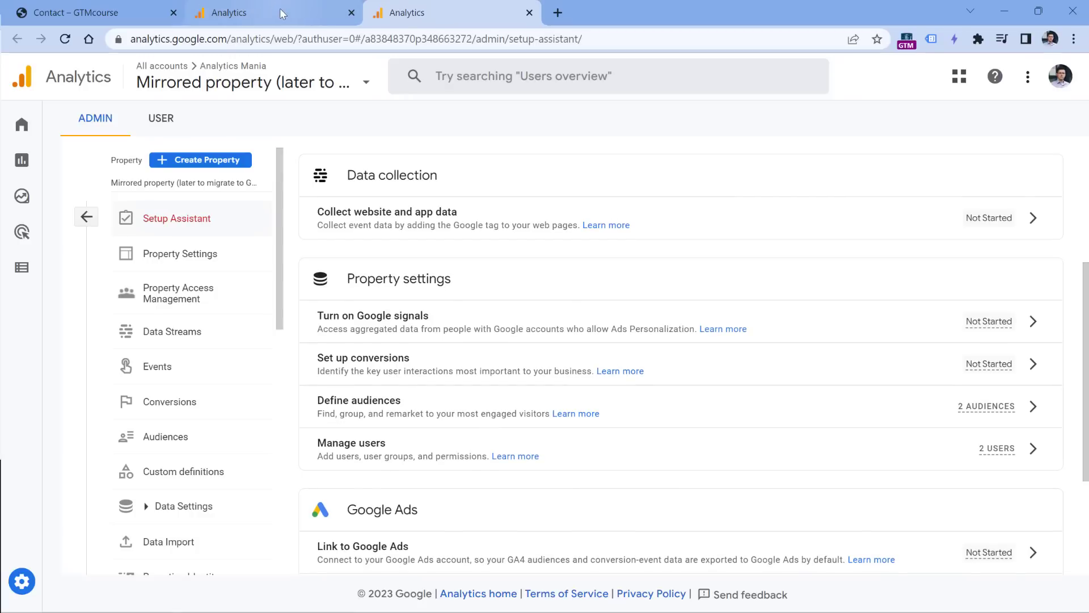
Step: Open the view's Goals list and look at the Thank you page goal
left_click(94, 267)
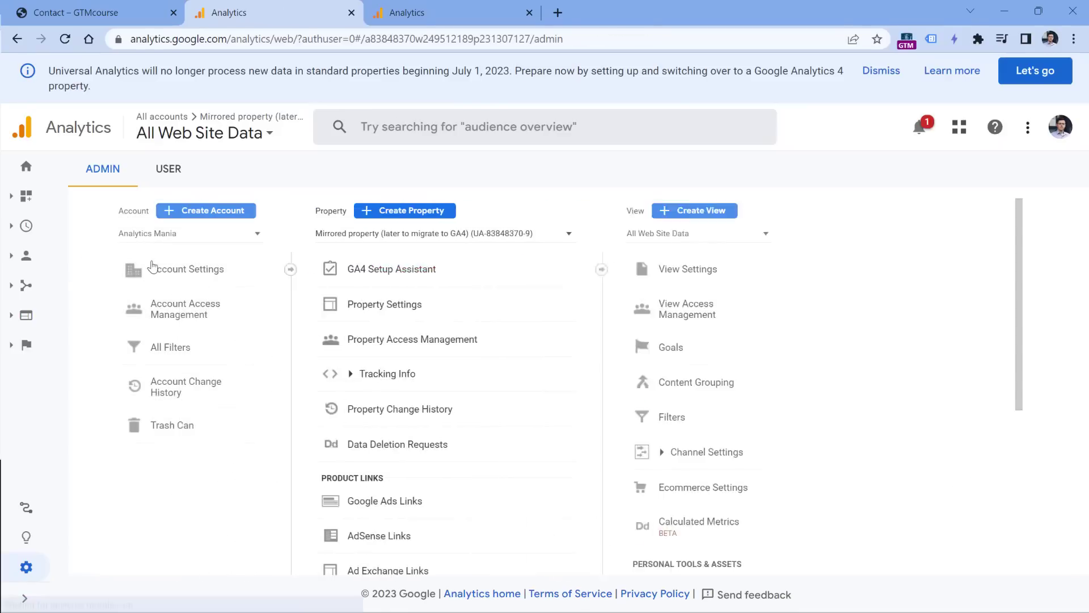
left_click(834, 344)
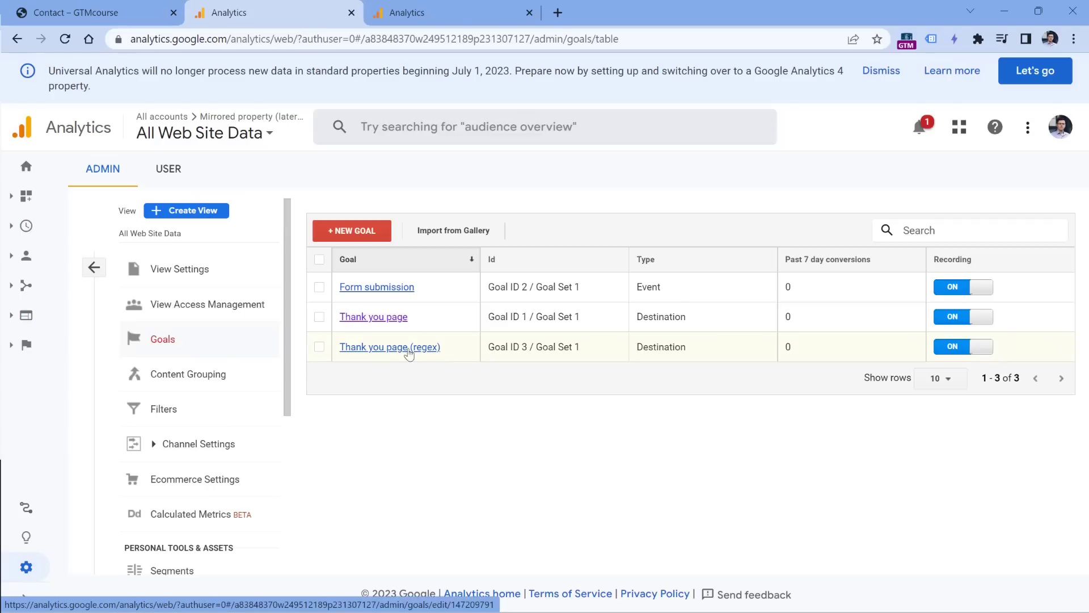
left_click(373, 321)
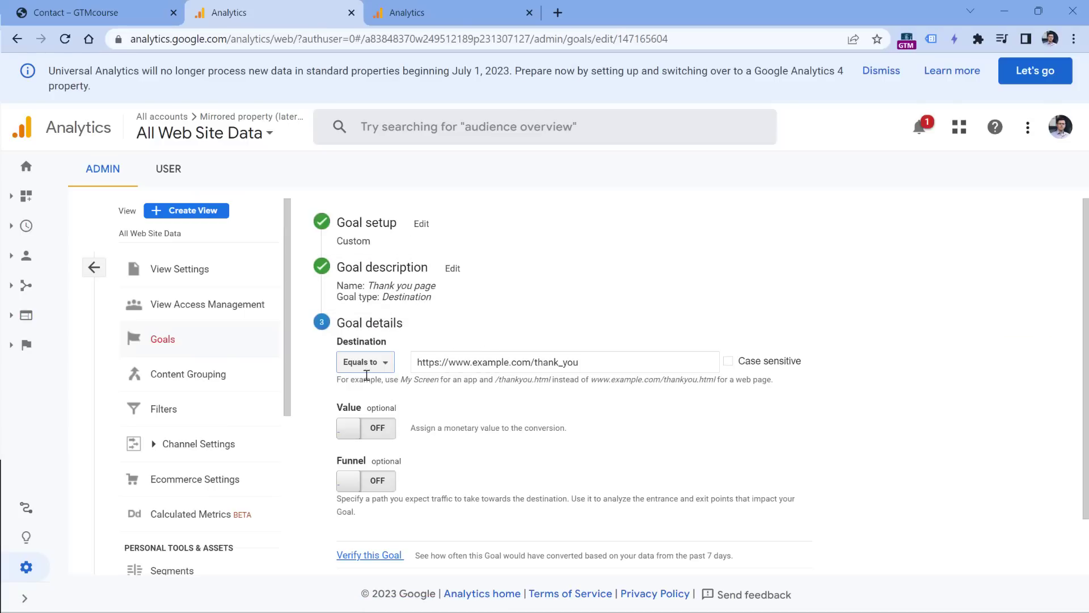
key("alt+Left")
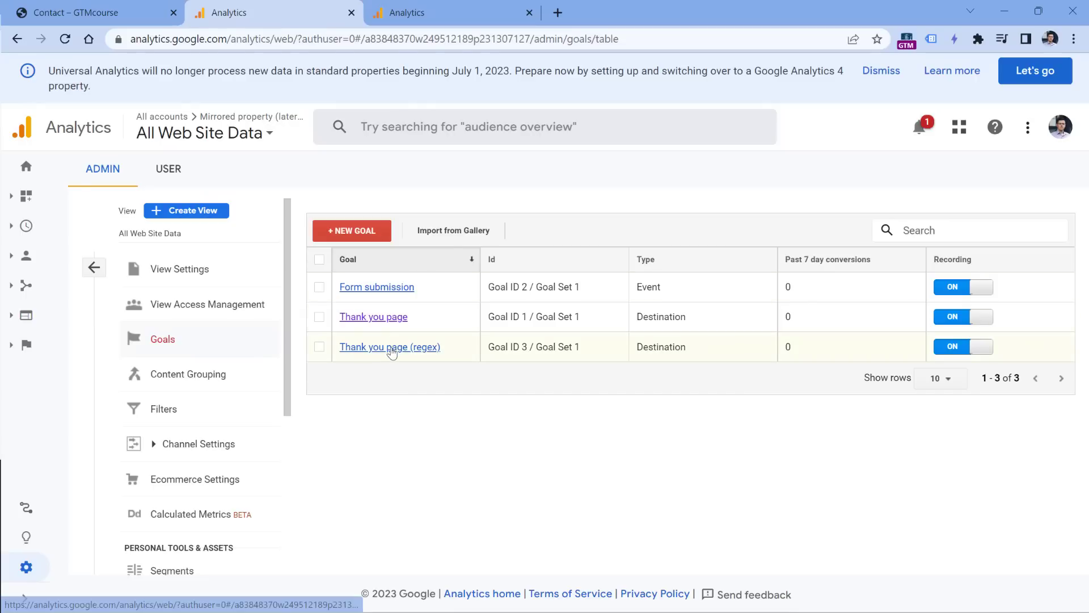
Step: Inspect the Thank you page (regex) goal's destination details, then return to the GA4 property
left_click(394, 348)
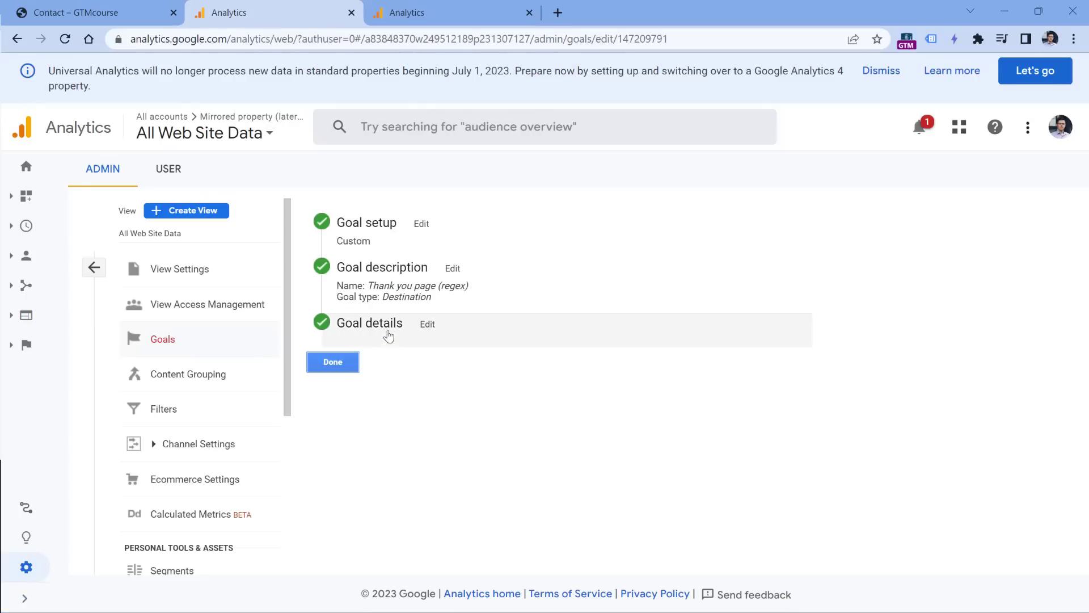
left_click(389, 333)
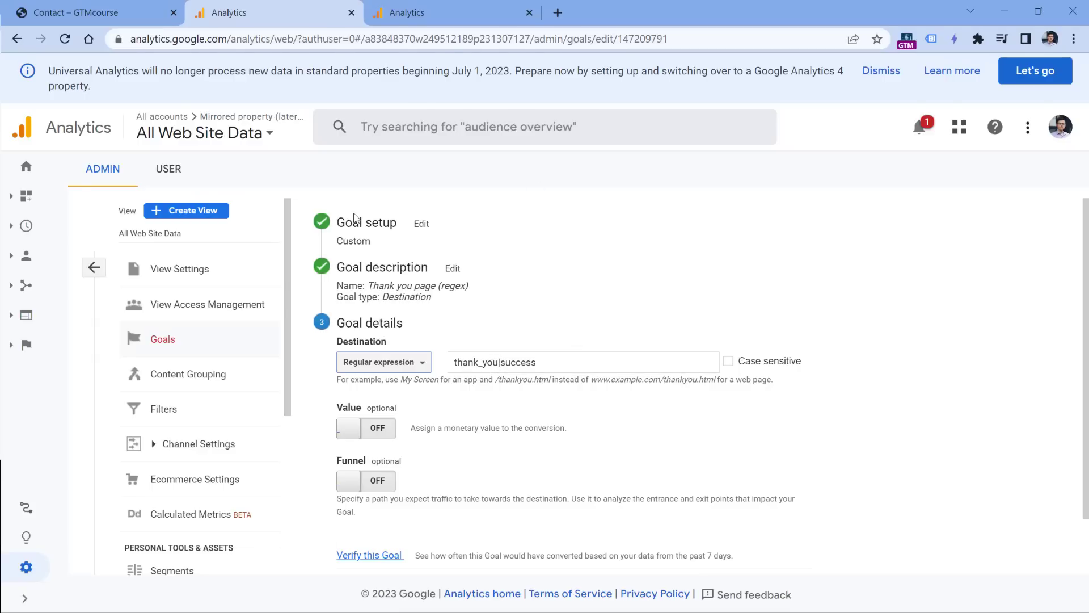
left_click(880, 74)
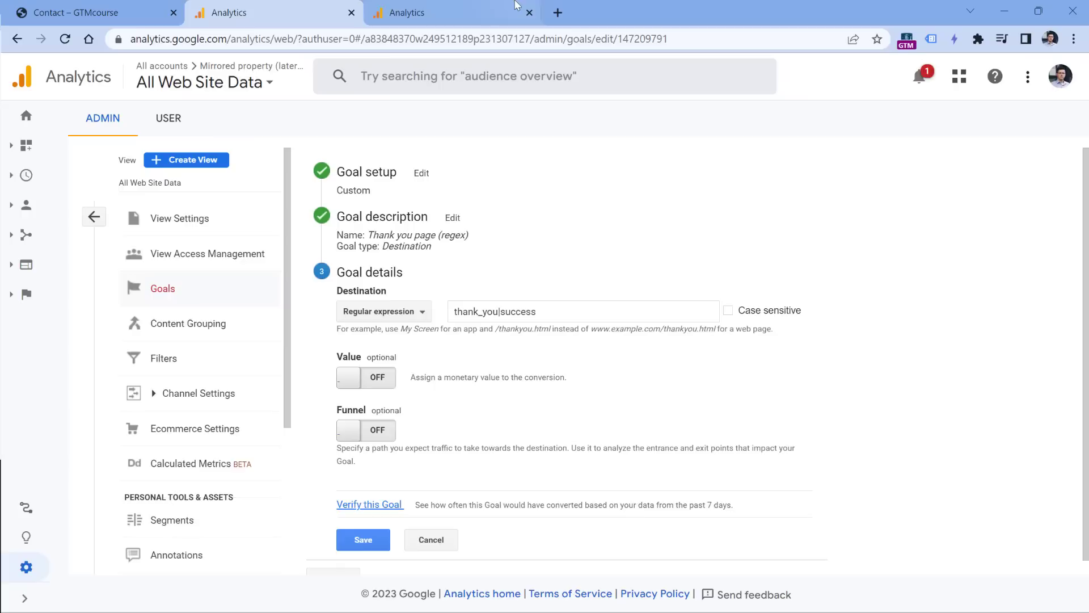
left_click(469, 7)
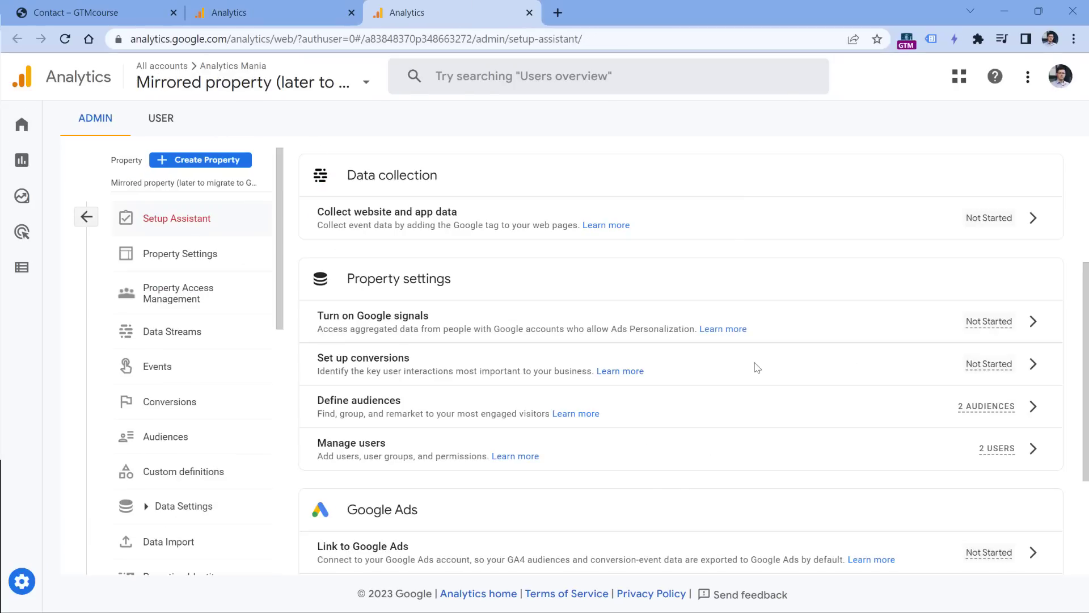
Step: Choose Import from Universal Analytics in the Set up conversions row's menu
left_click(1033, 366)
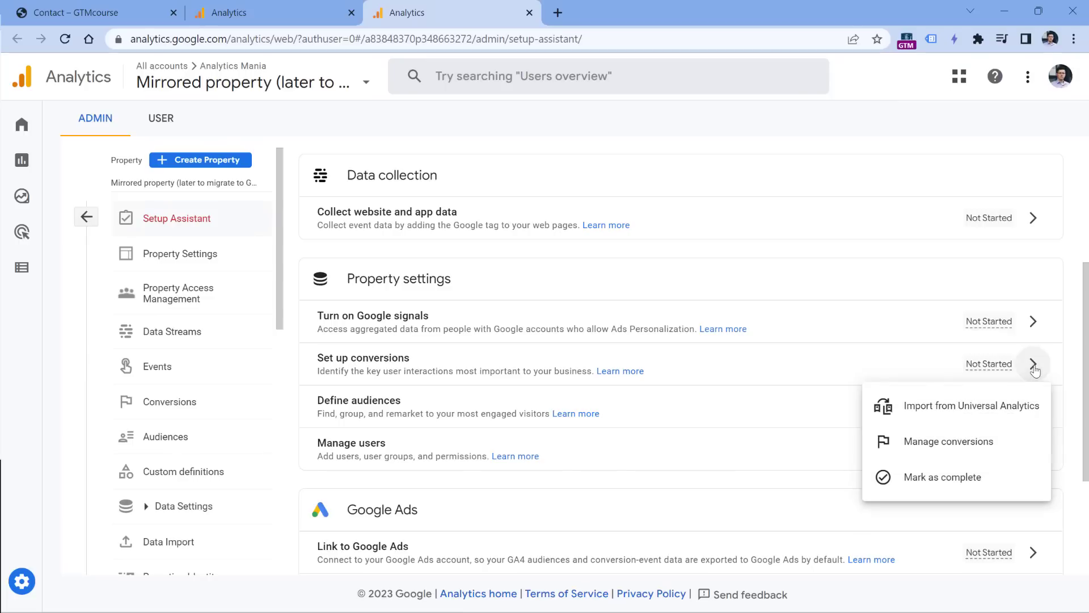
left_click(960, 413)
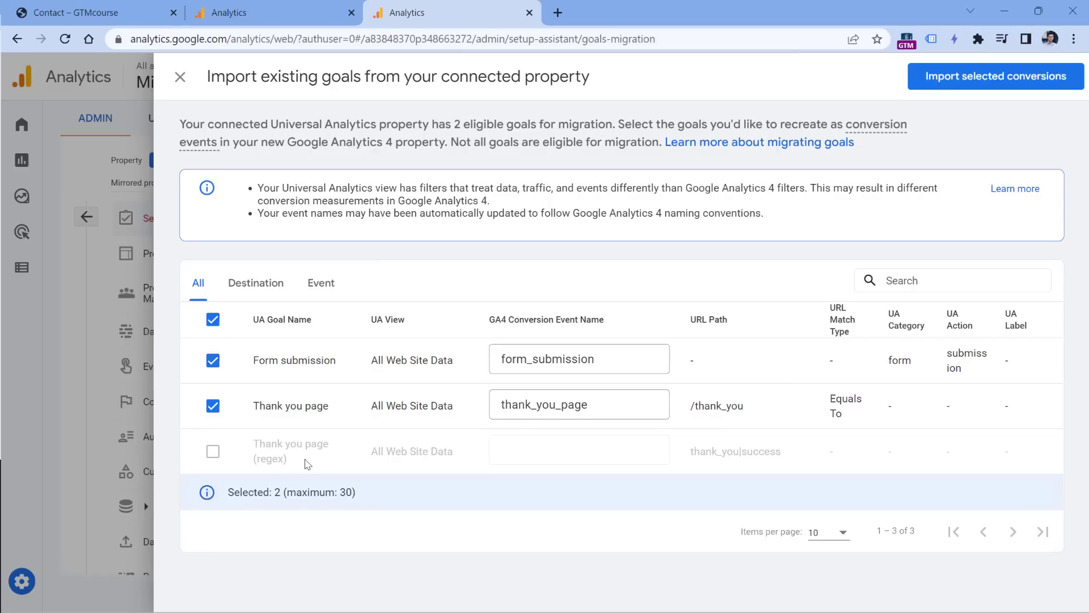
Step: Review the goals' URL paths and the thank_you_page and form_submission conversion event names
left_click_drag(690, 452, 782, 452)
left_click(213, 452)
left_click_drag(741, 406, 691, 402)
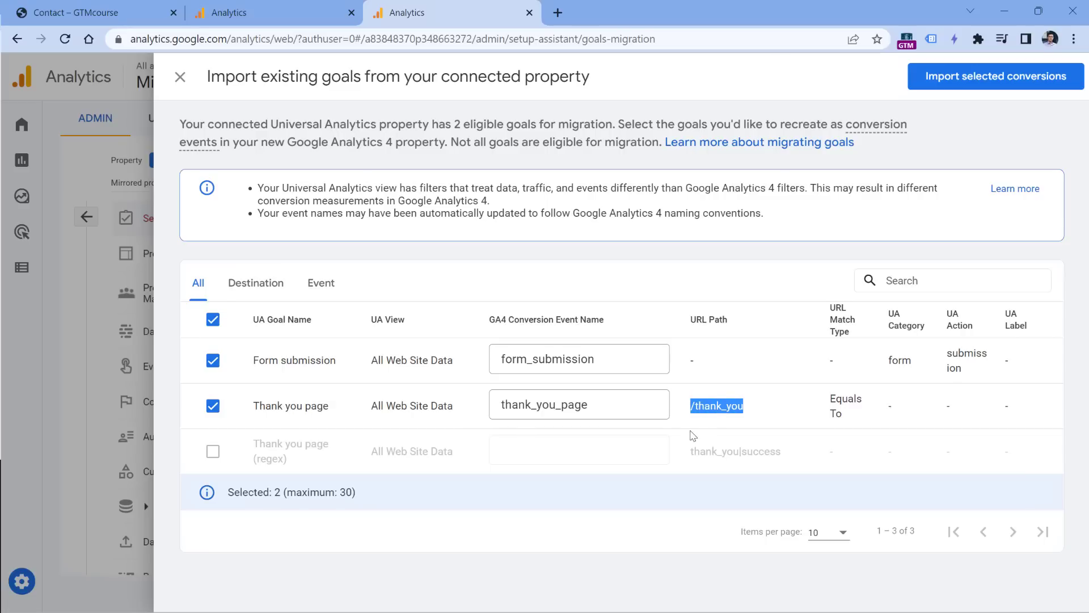
left_click_drag(586, 418, 502, 404)
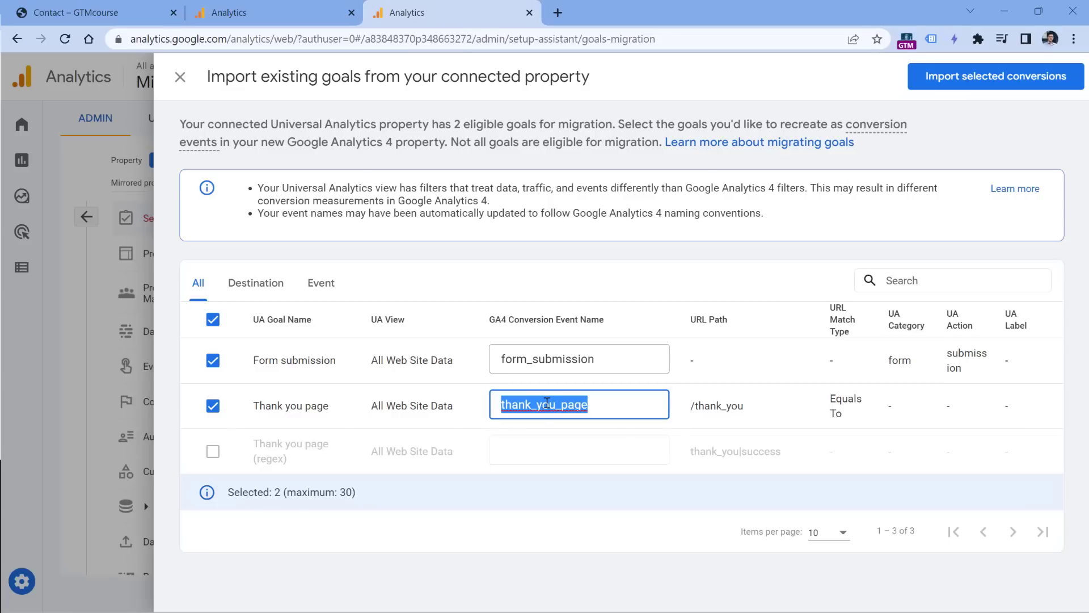
left_click(584, 383)
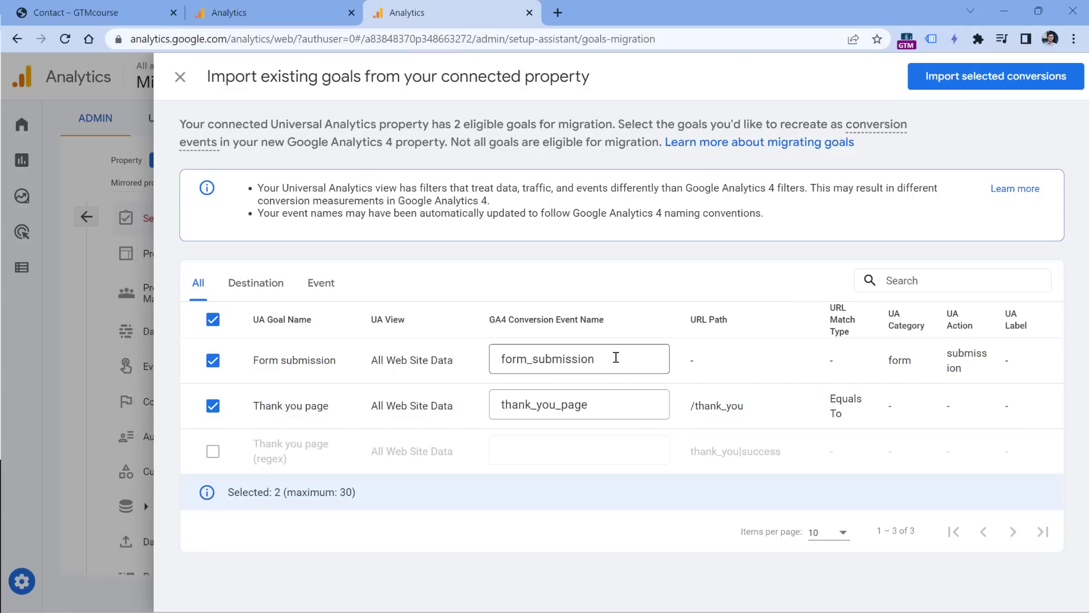
left_click_drag(616, 356, 498, 360)
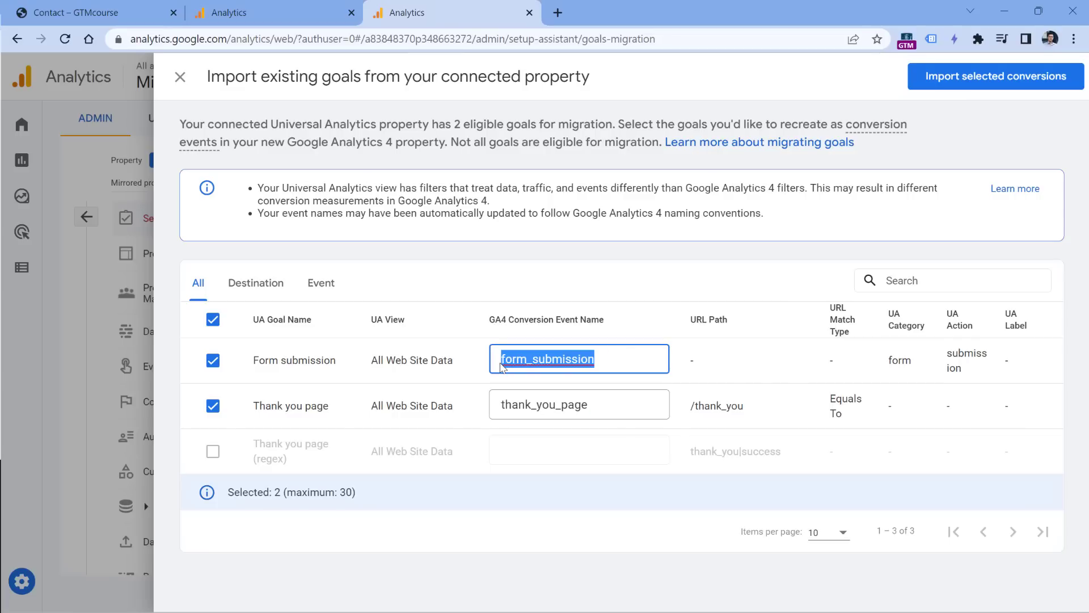